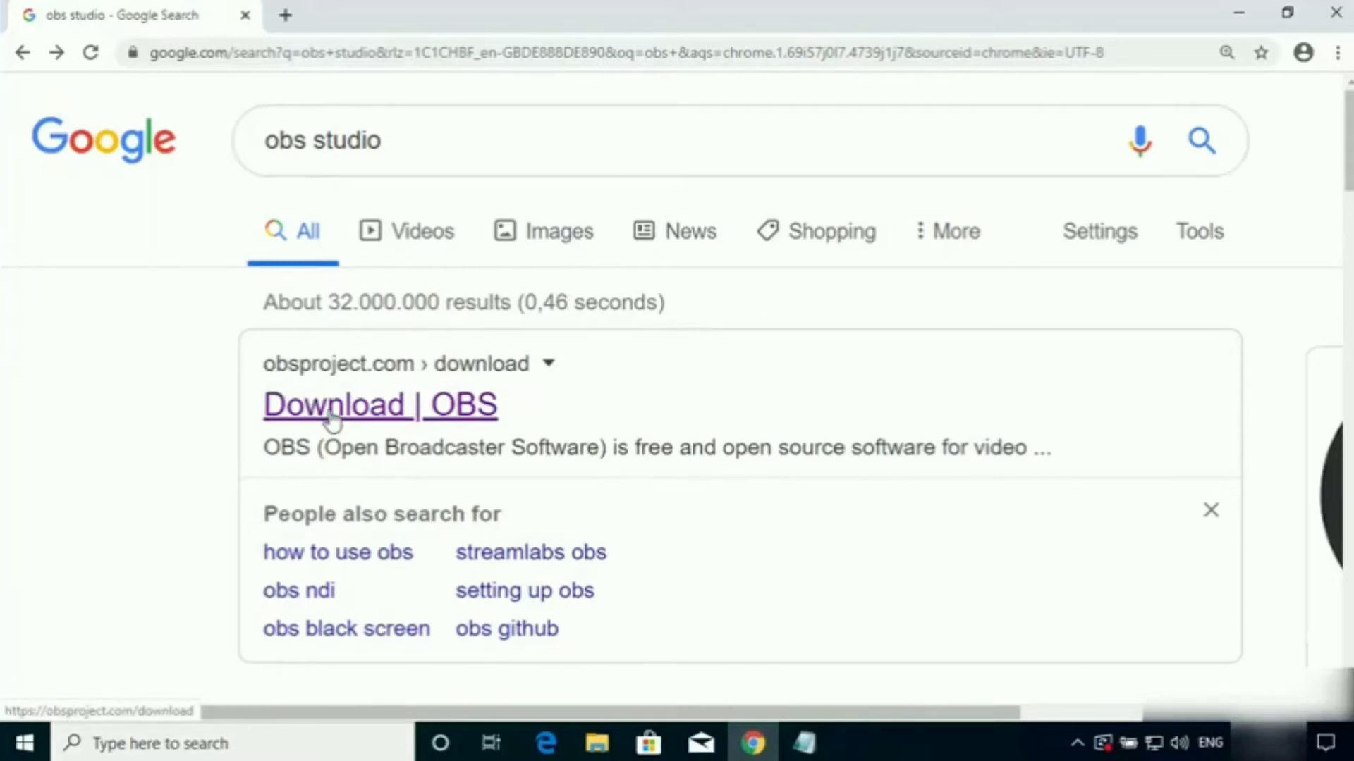
Open the OBS download page from the search results and download the Windows installer for OBS Studio 24.0.3.
left_click(330, 416)
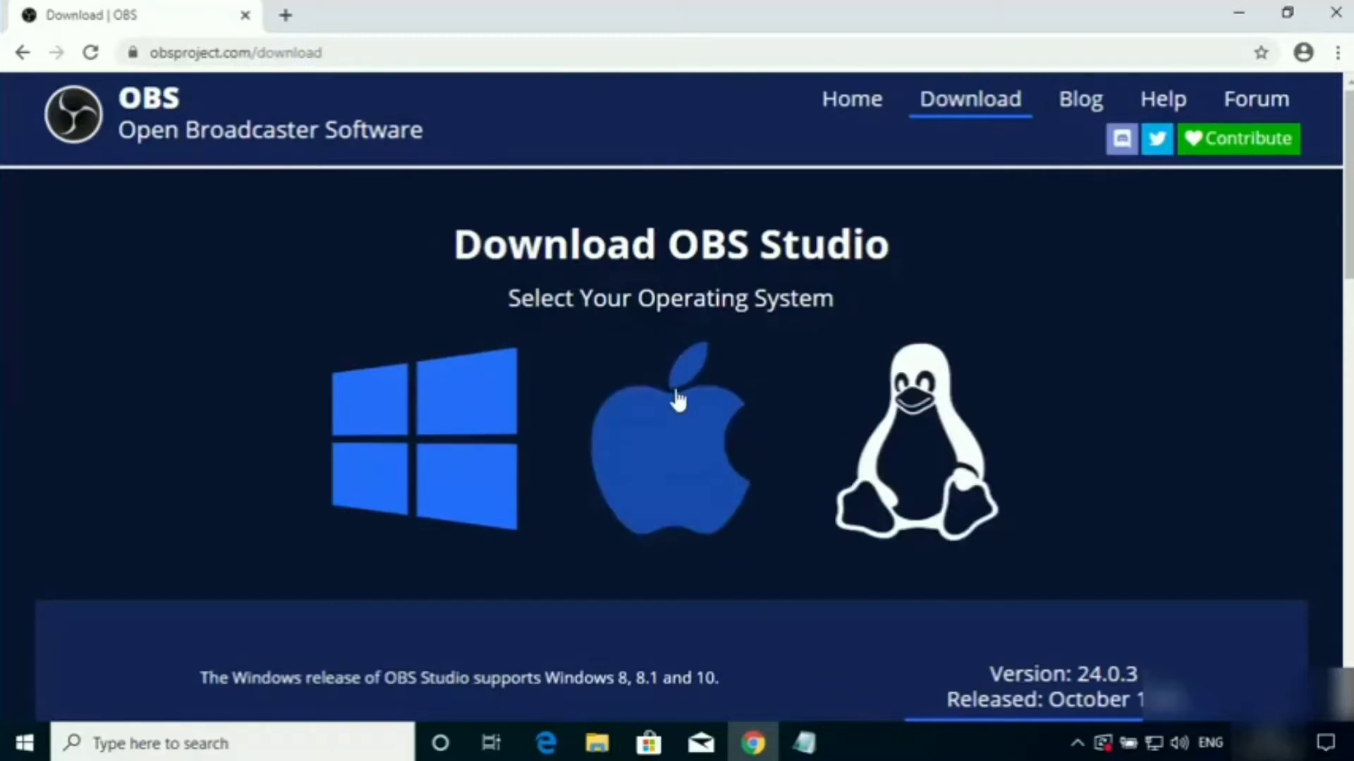
scroll(302, 365, "down", 2)
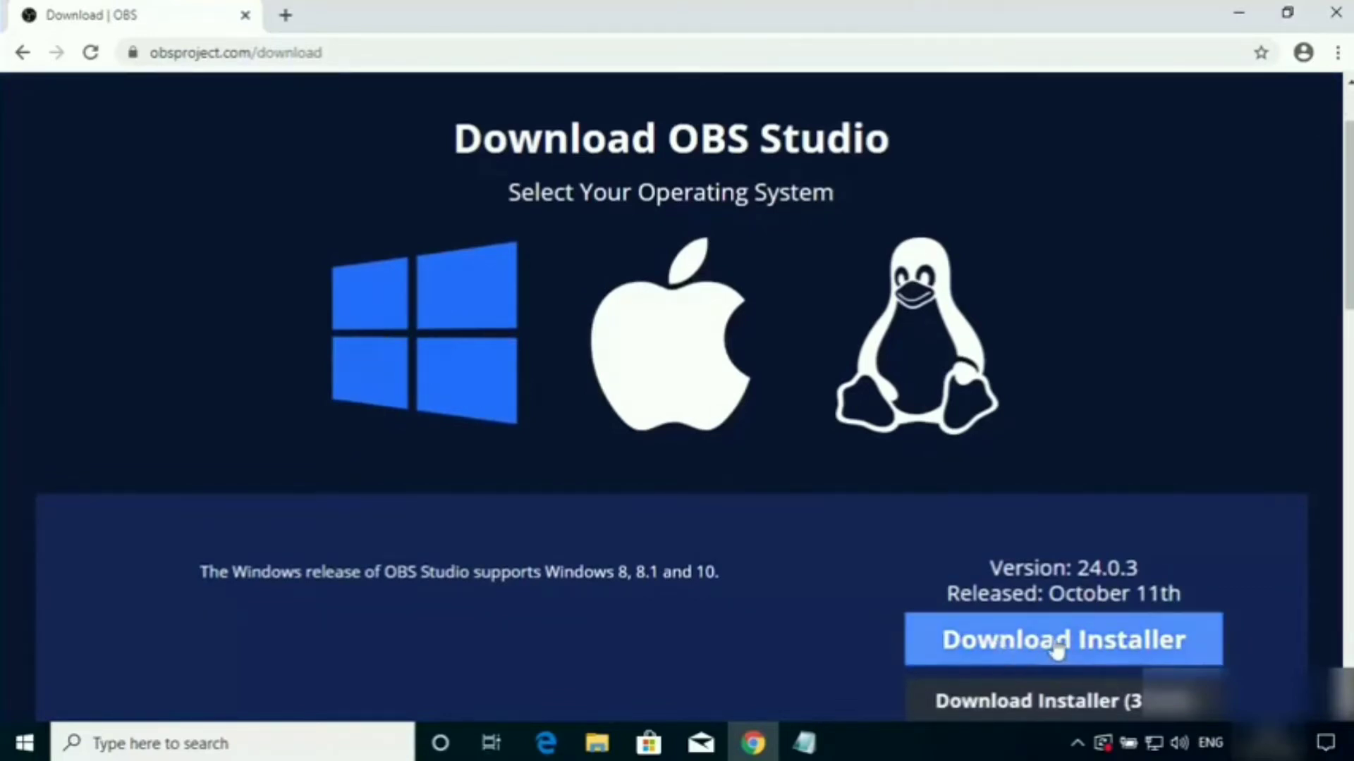
left_click(1011, 647)
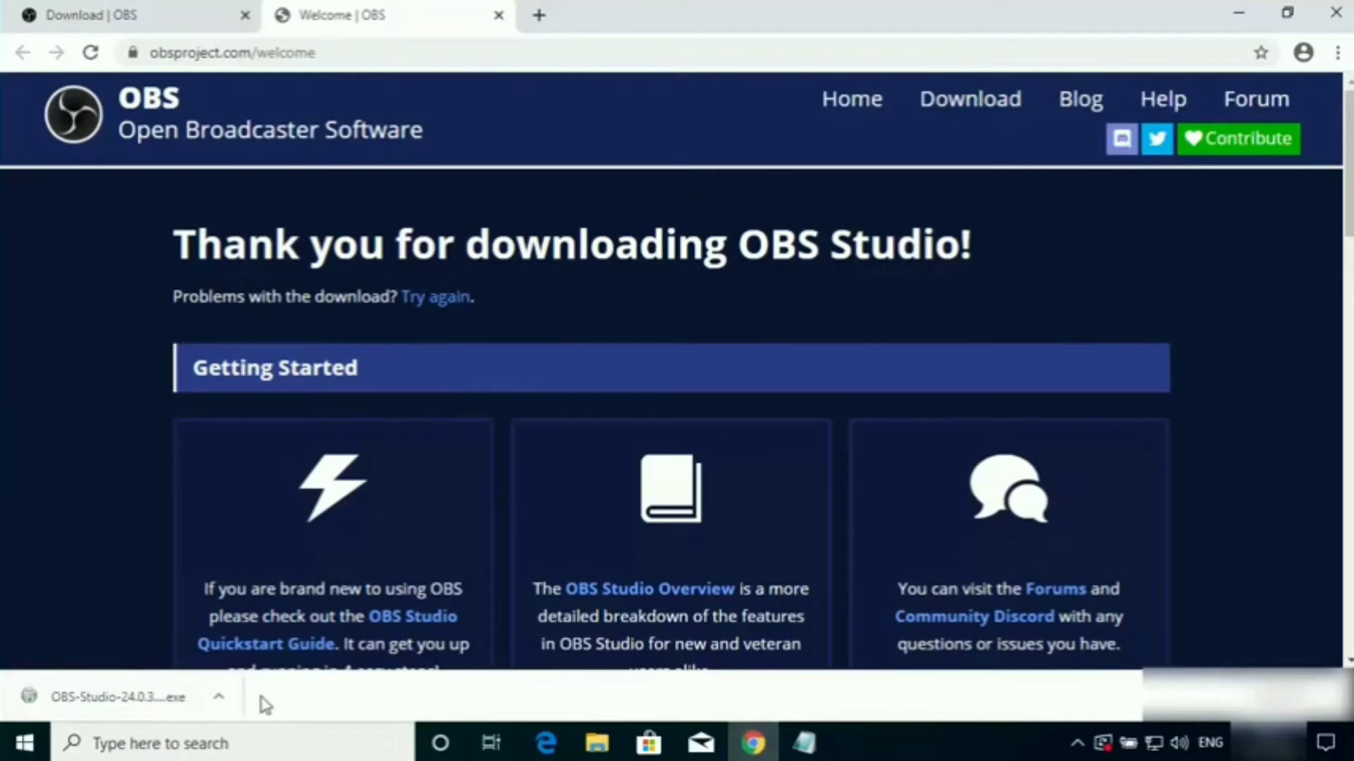
Run the downloaded OBS Studio installer with permission to make changes to the device and continue past its welcome page.
left_click(109, 701)
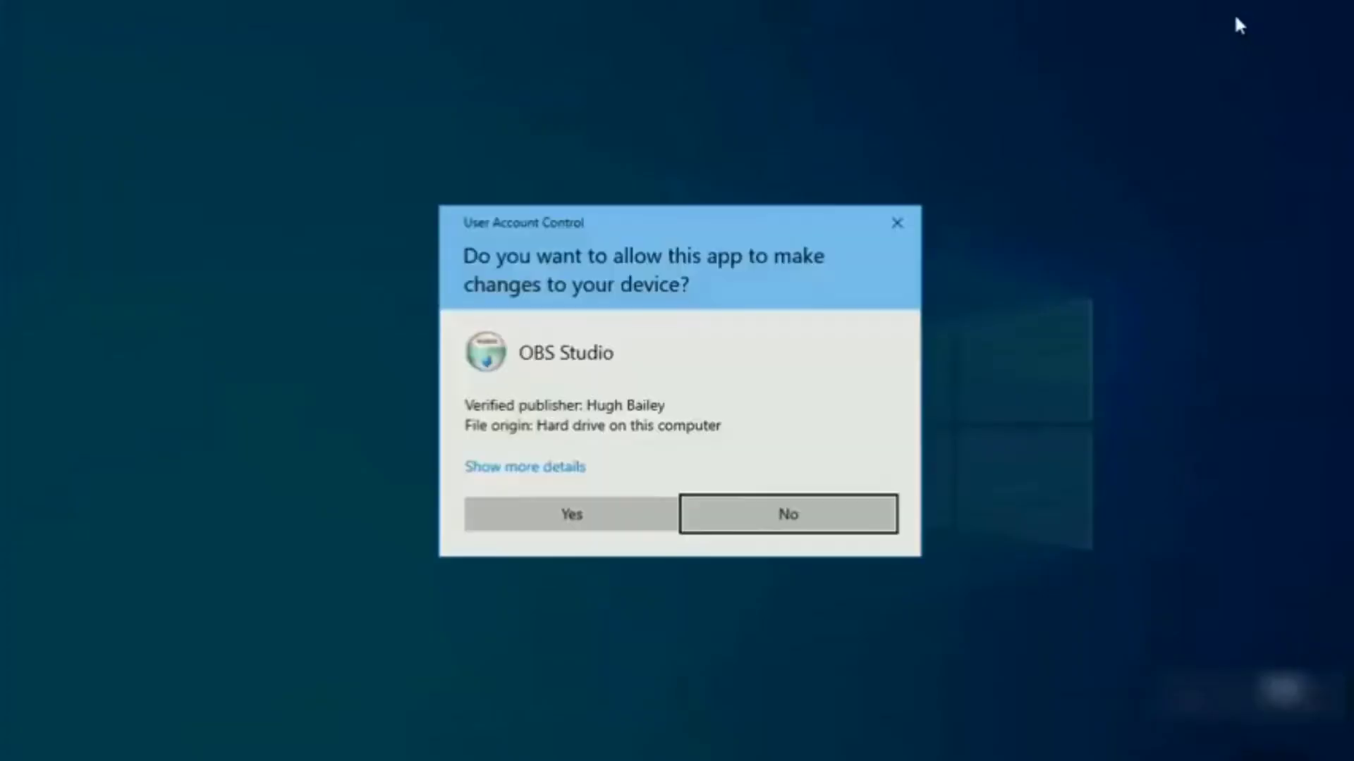
left_click(580, 504)
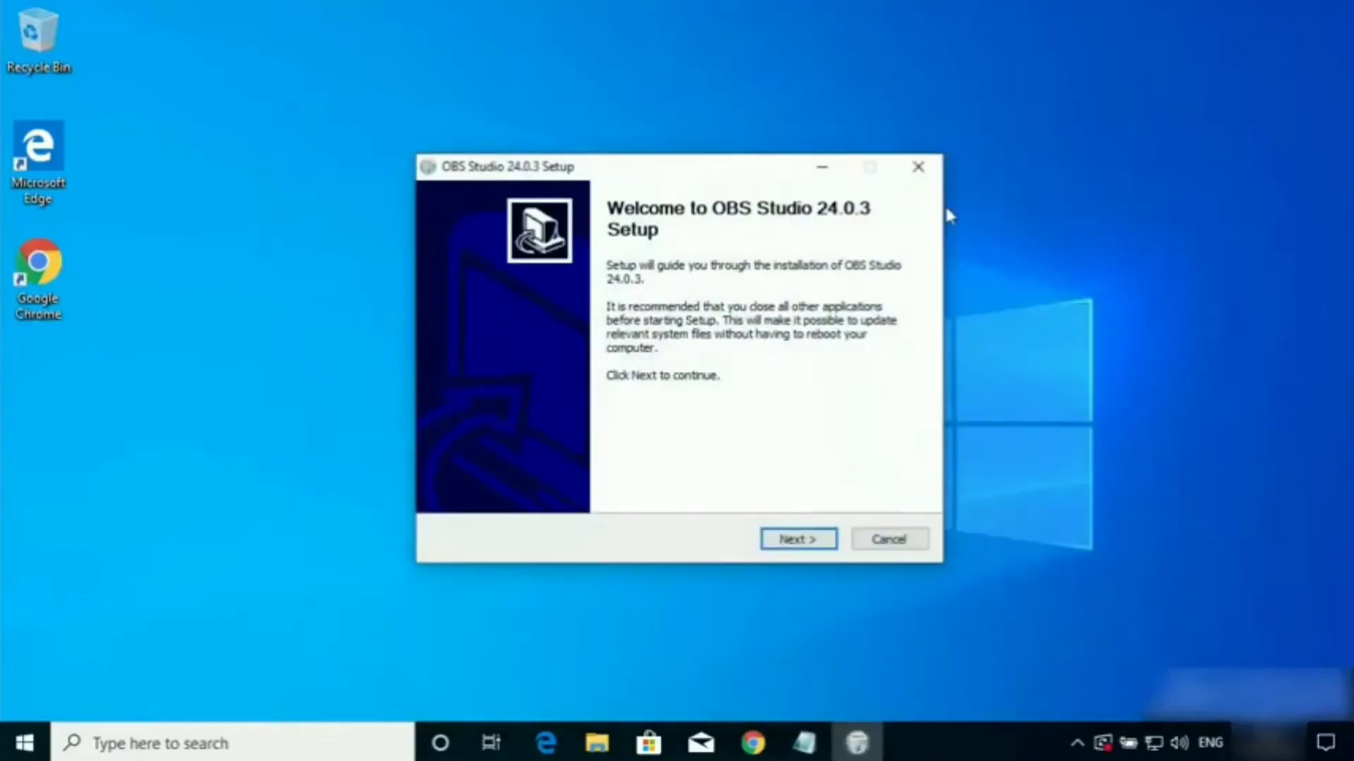
left_click(976, 373)
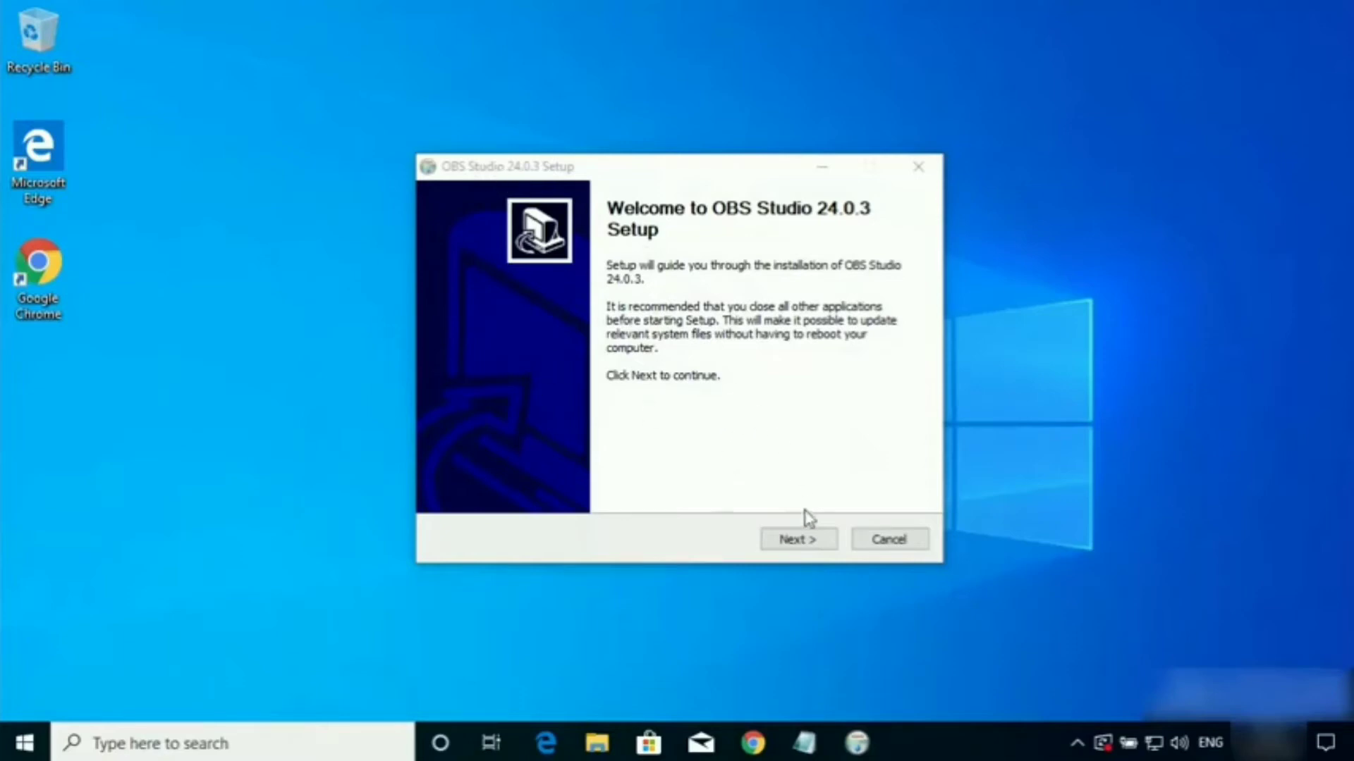
left_click(778, 541)
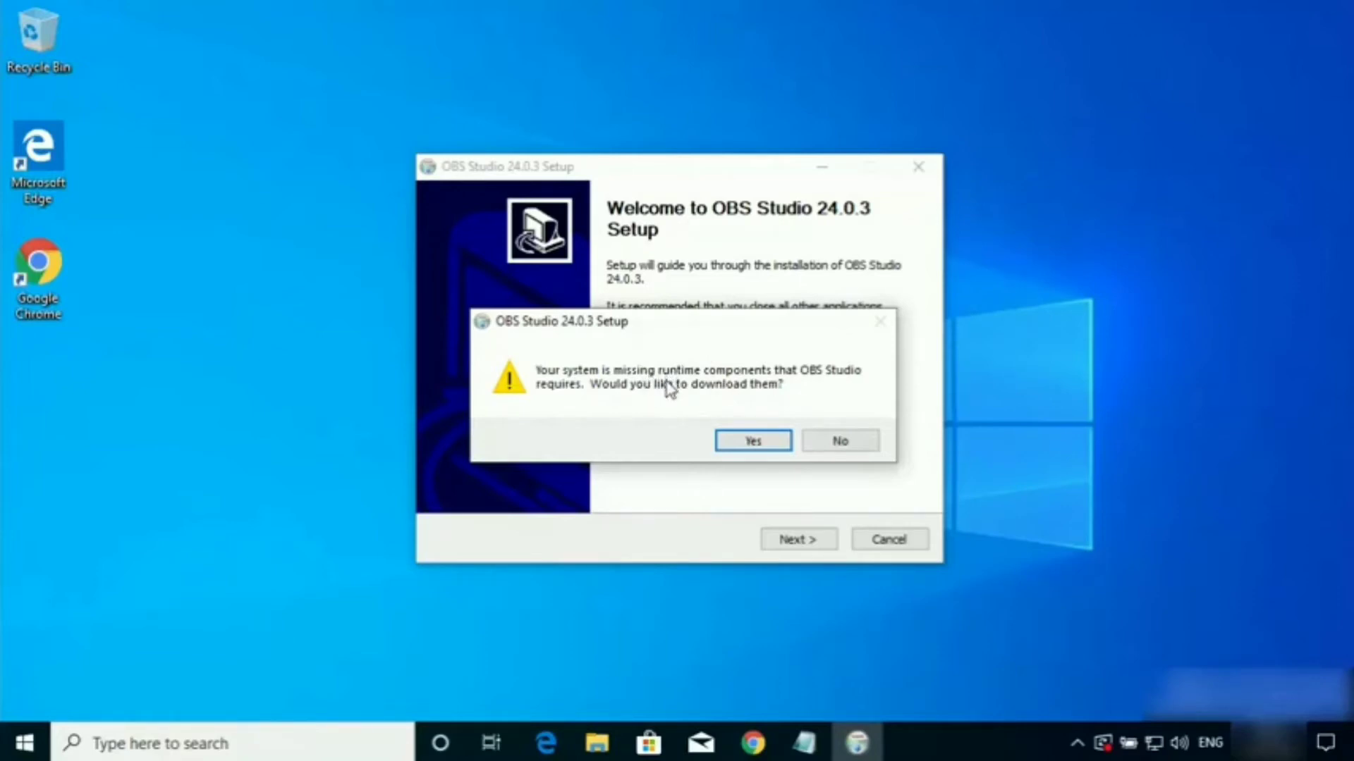
Agree to get the missing runtime components, then download and run the 64-bit Visual C++ 2017 Redistributable, vc_redist.x64.exe.
left_click(751, 441)
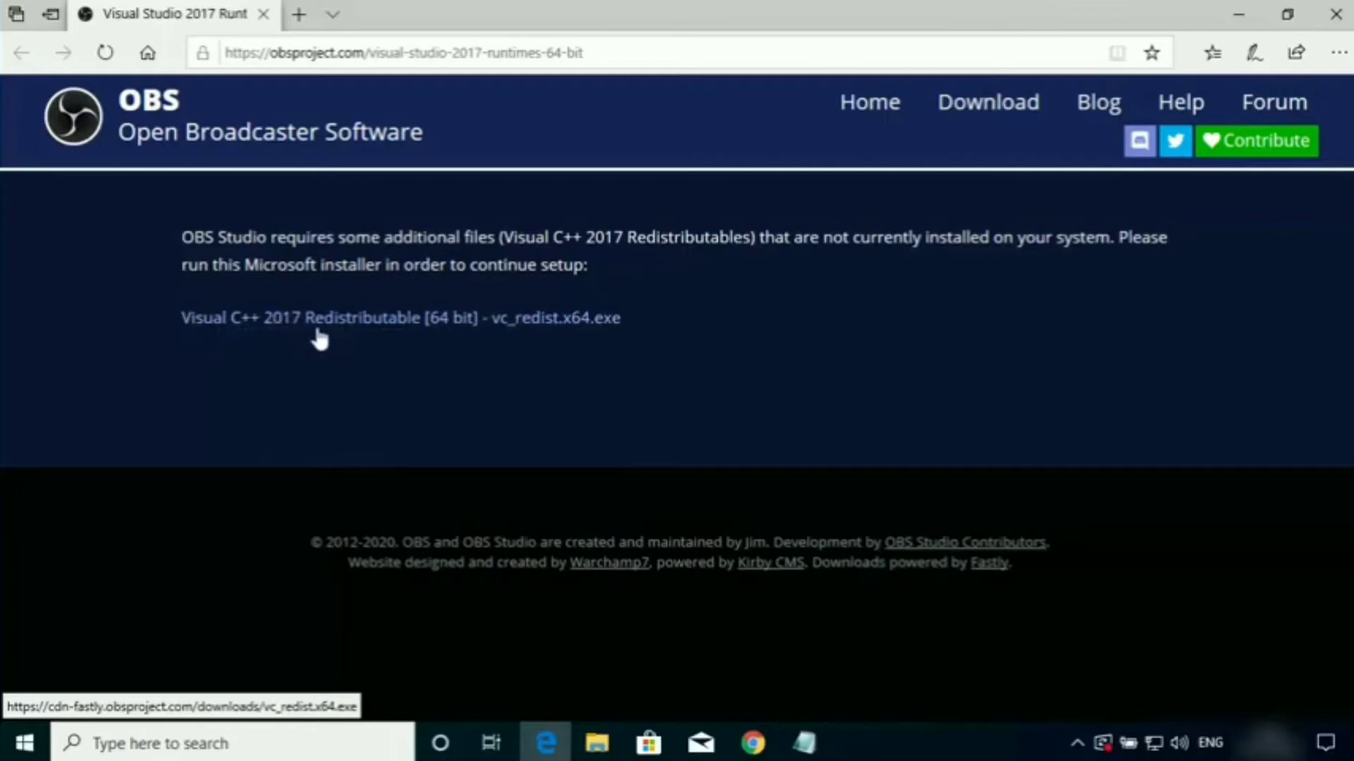
left_click(390, 323)
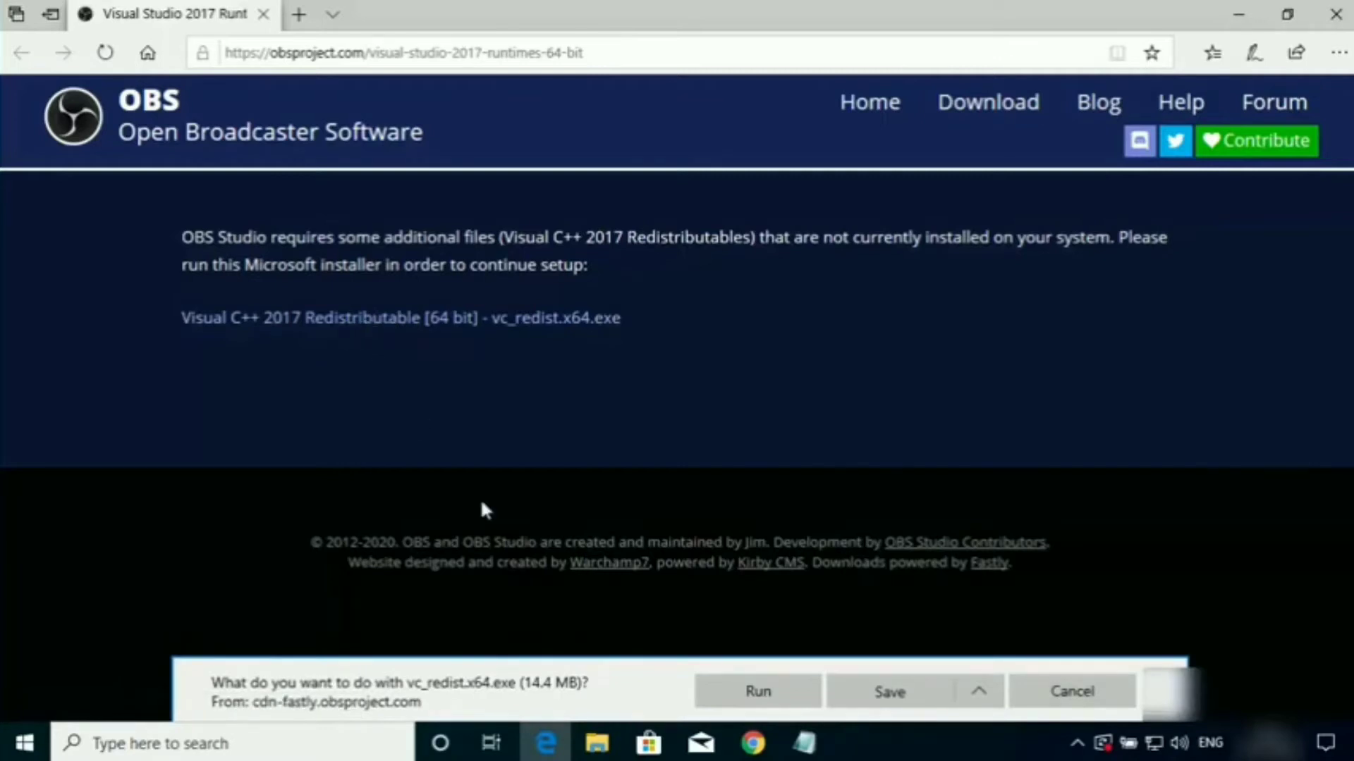
left_click(764, 688)
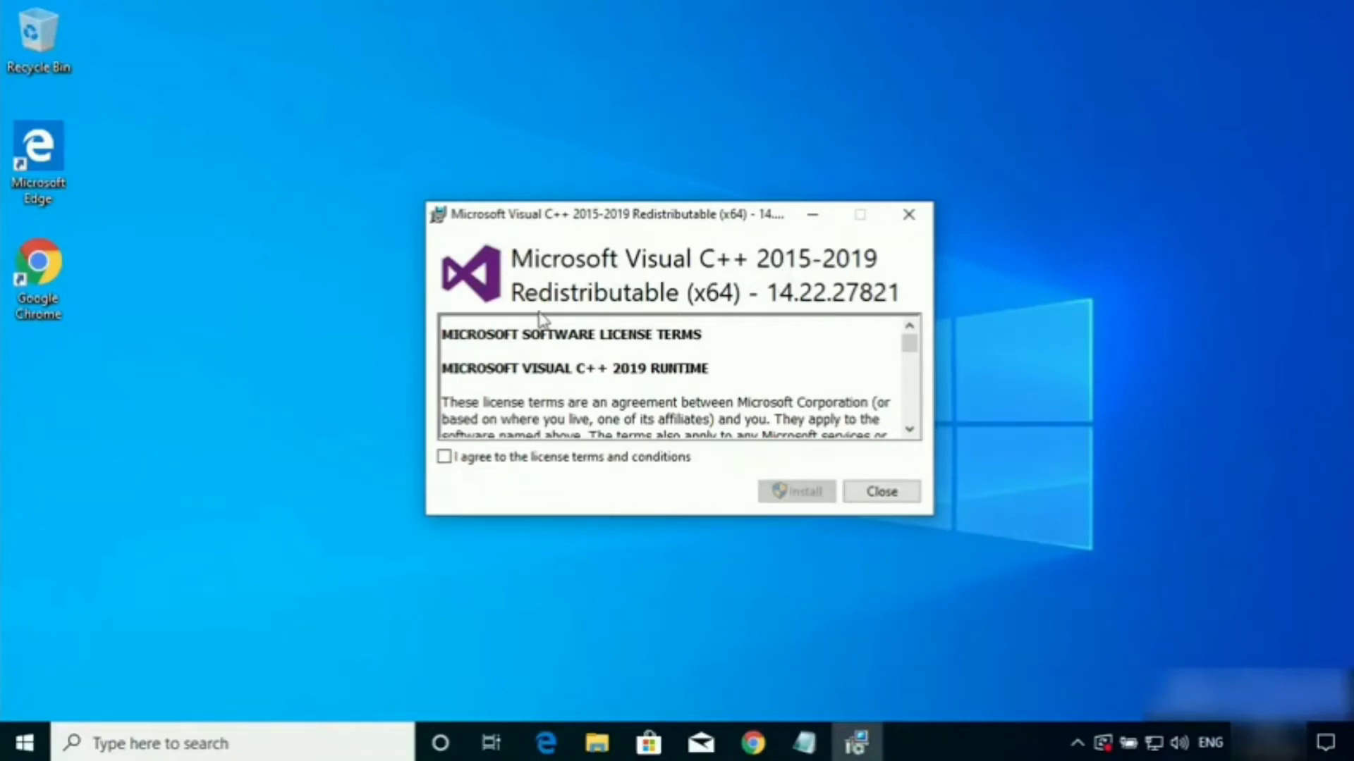
Accept the license terms, install the Microsoft Visual C++ 2015-2019 Redistributable (x64), and close its setup.
left_click(445, 458)
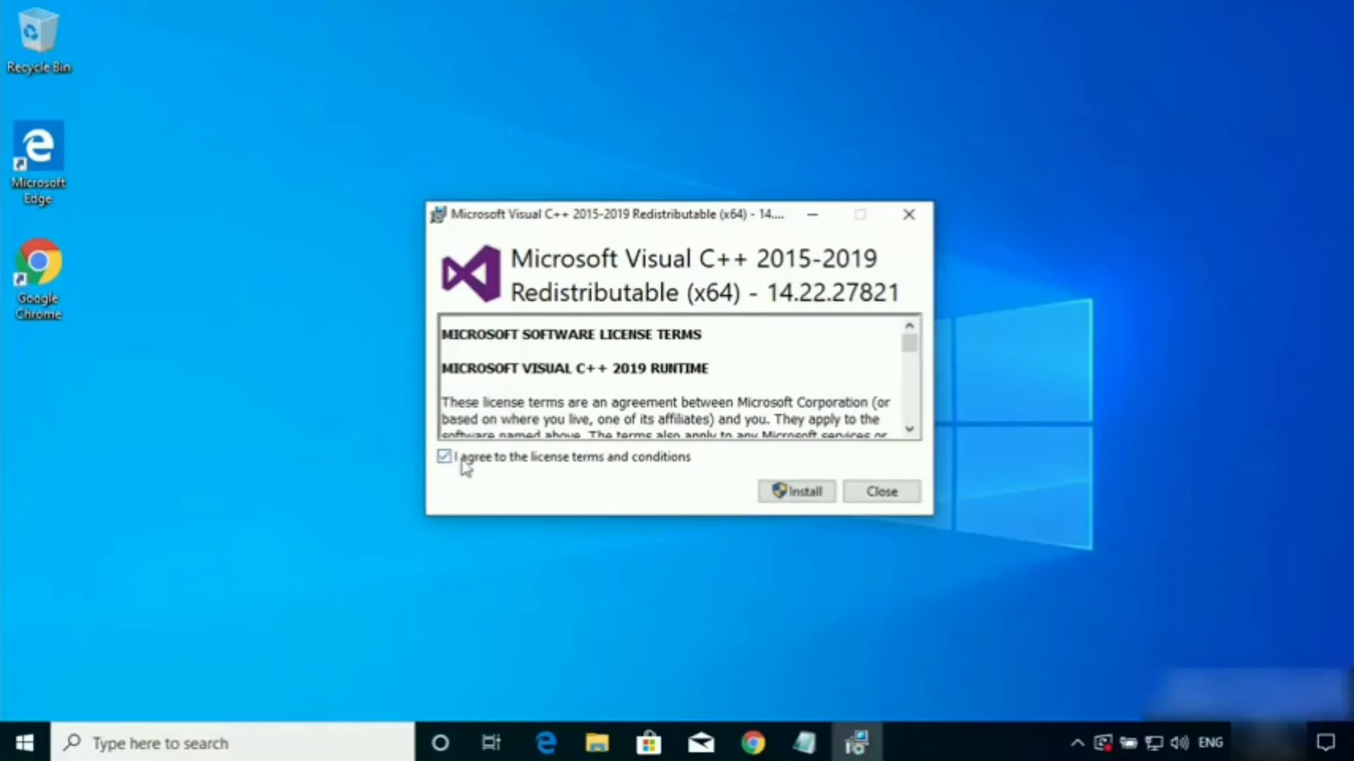
left_click(779, 497)
left_click(605, 524)
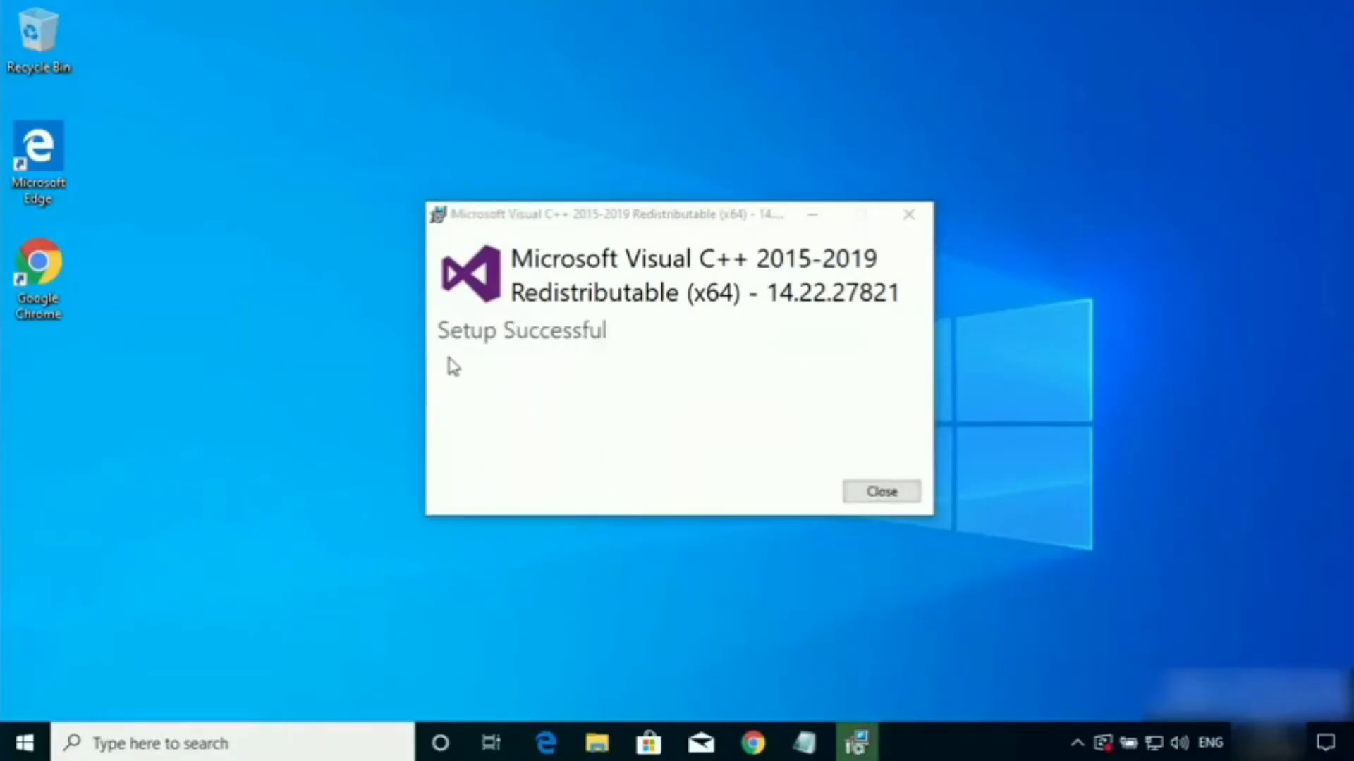
left_click(862, 500)
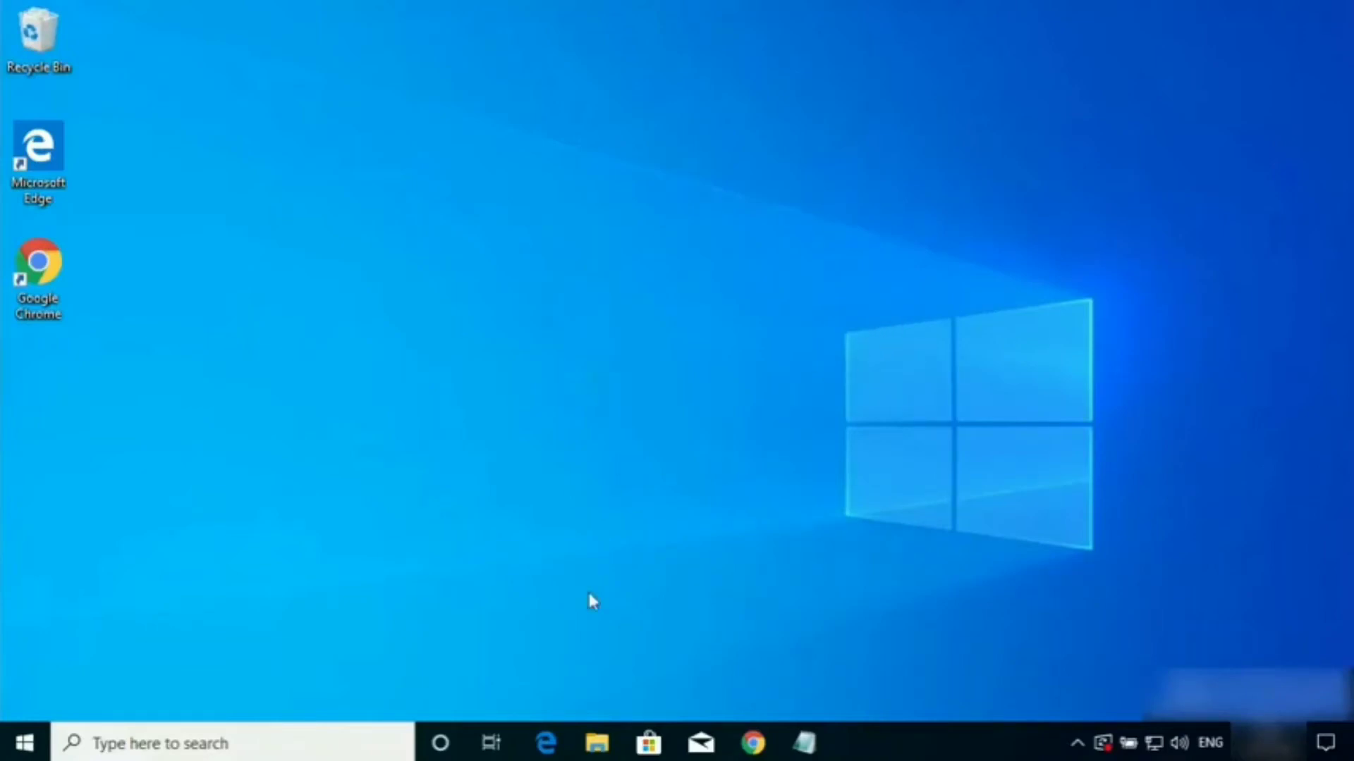
Launch OBS-Studio-24.0.3-Full-Installer-x64.exe from the Downloads folder, allow it to make changes, and minimize the folder window.
left_click(597, 747)
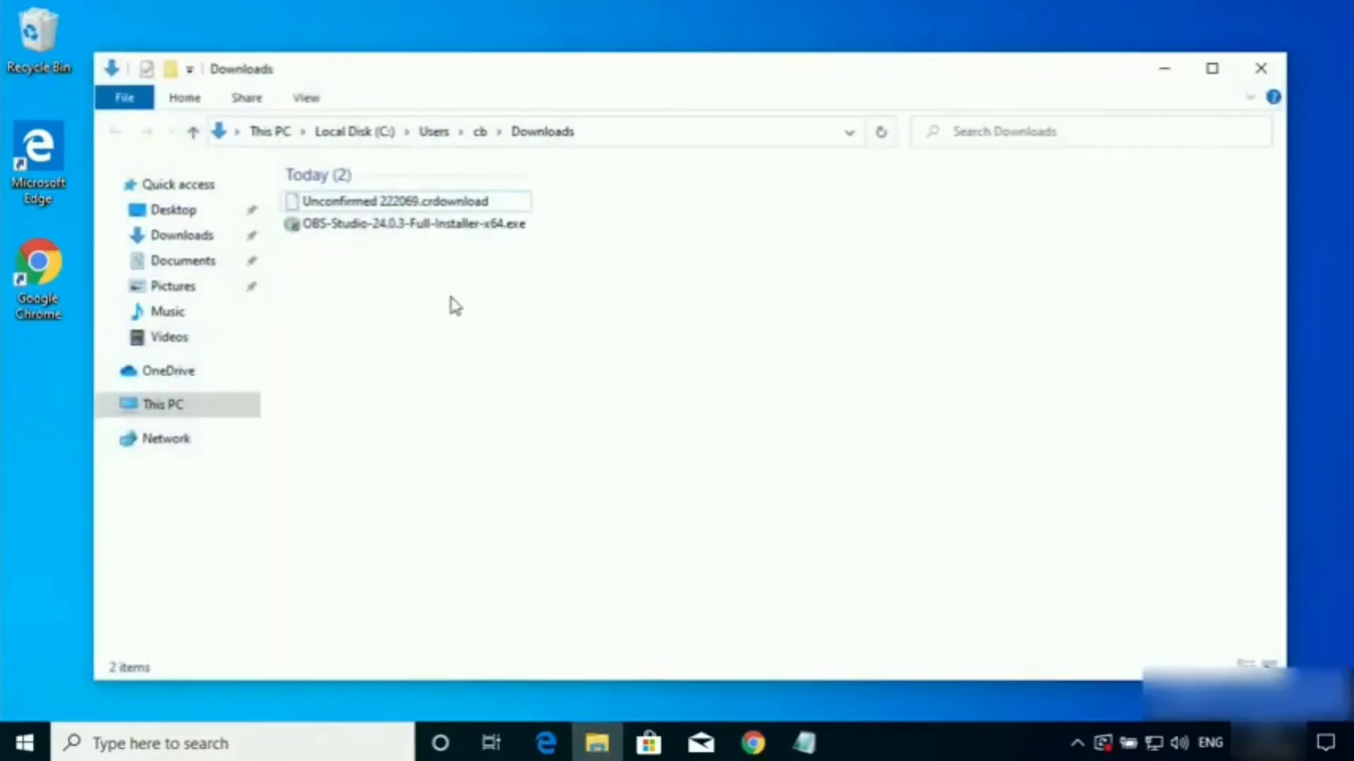
left_click(416, 227)
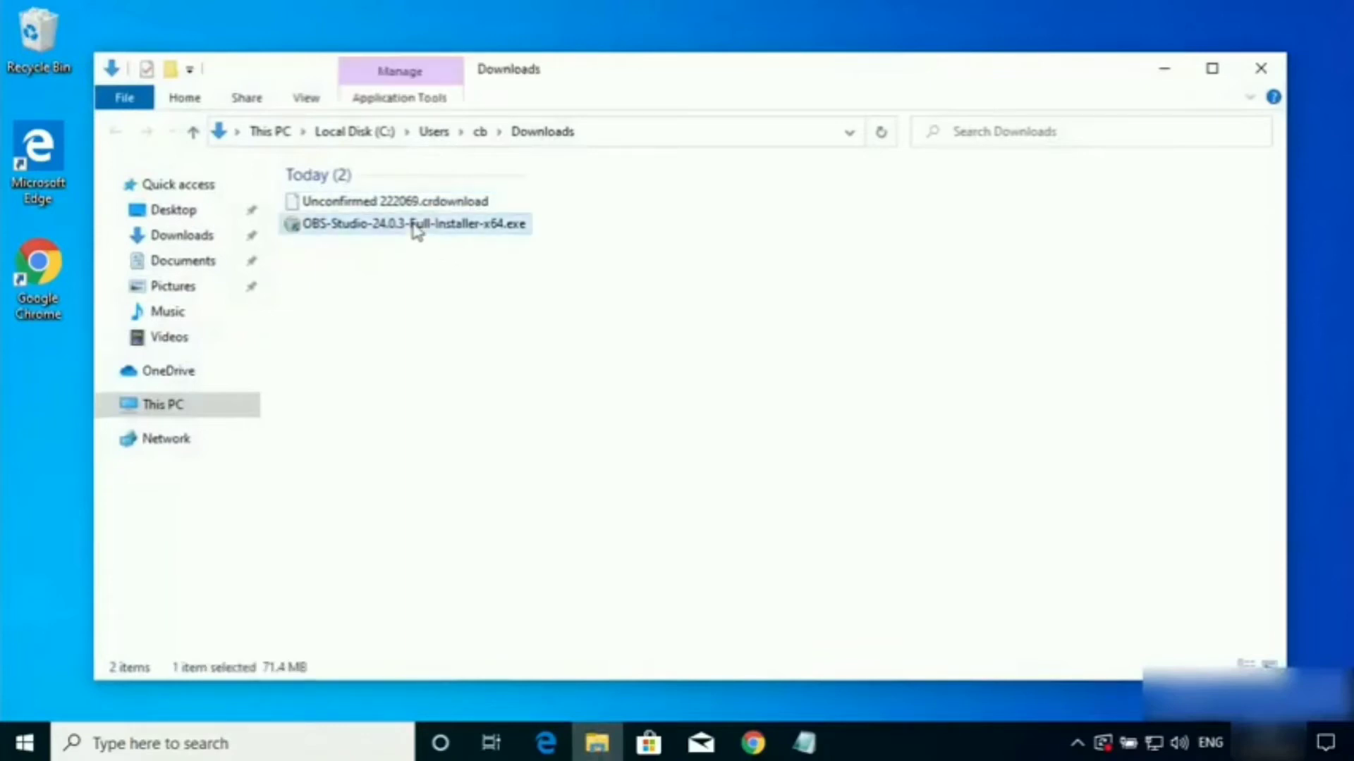
double_click(415, 227)
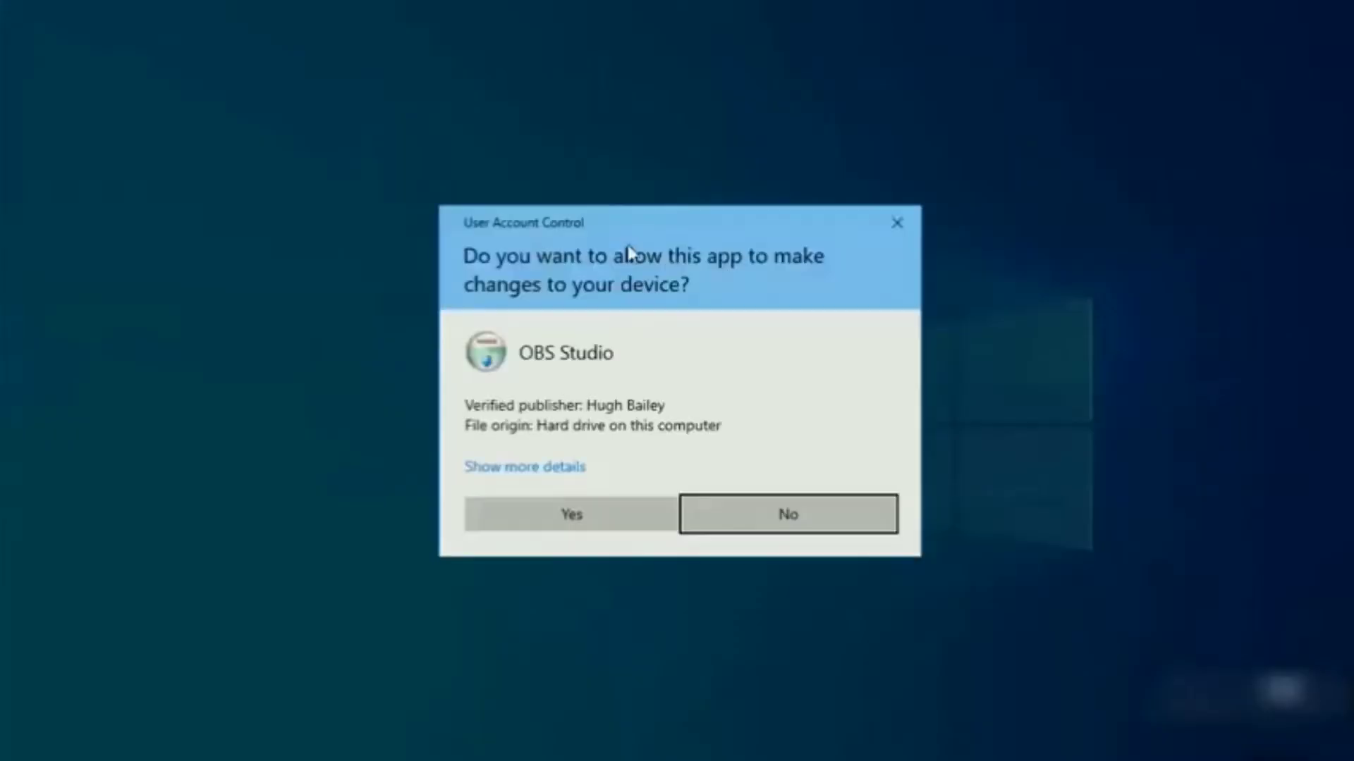
left_click(518, 529)
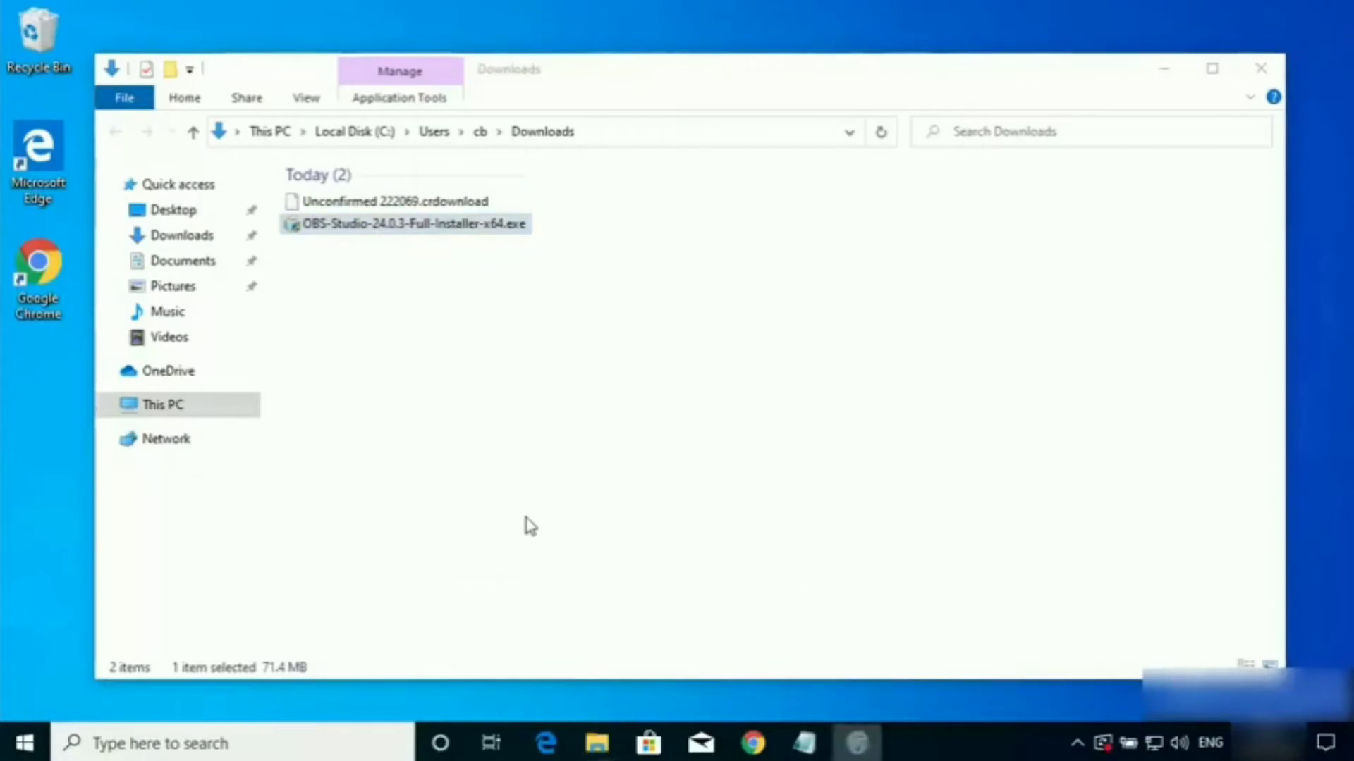
left_click(1164, 68)
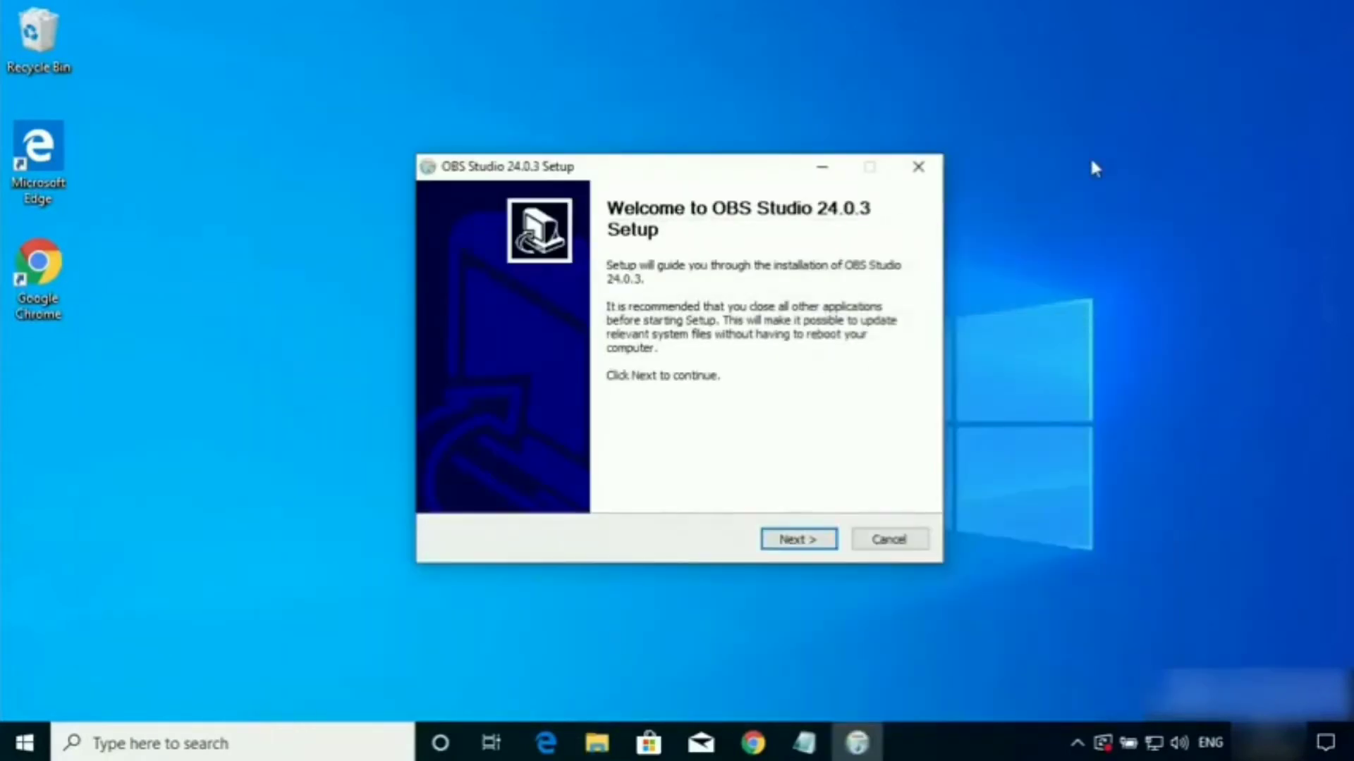
Accept the OBS Studio license agreement and keep C:\Program Files\obs-studio as the destination folder.
left_click(788, 542)
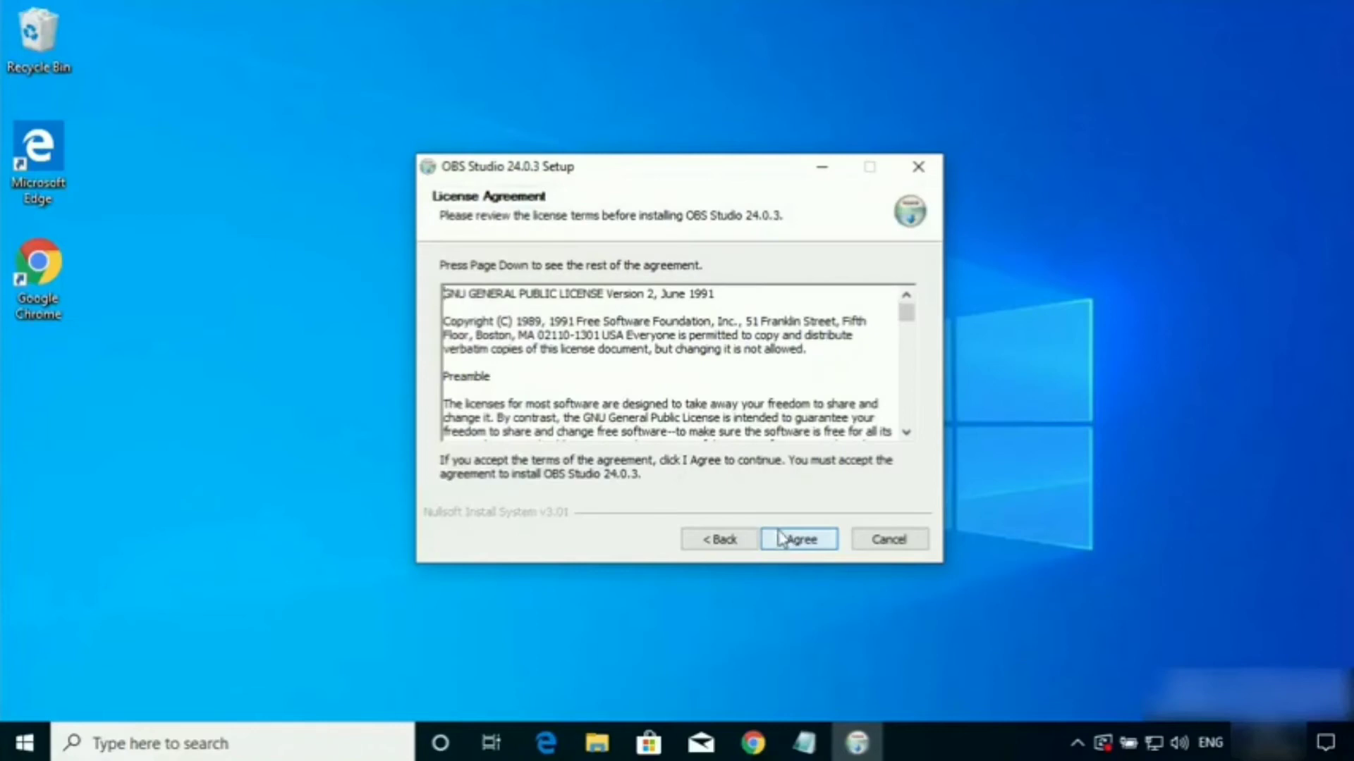
left_click_drag(908, 314, 821, 507)
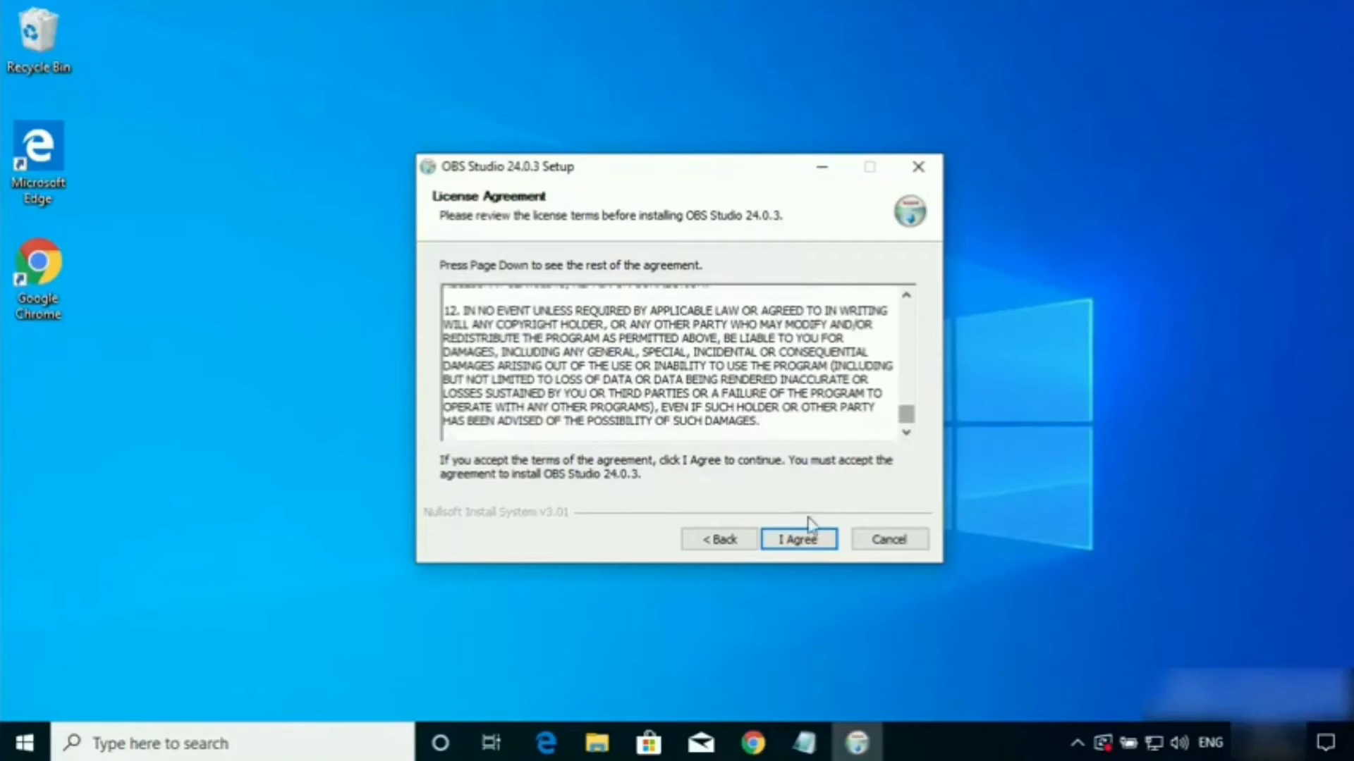
left_click(799, 540)
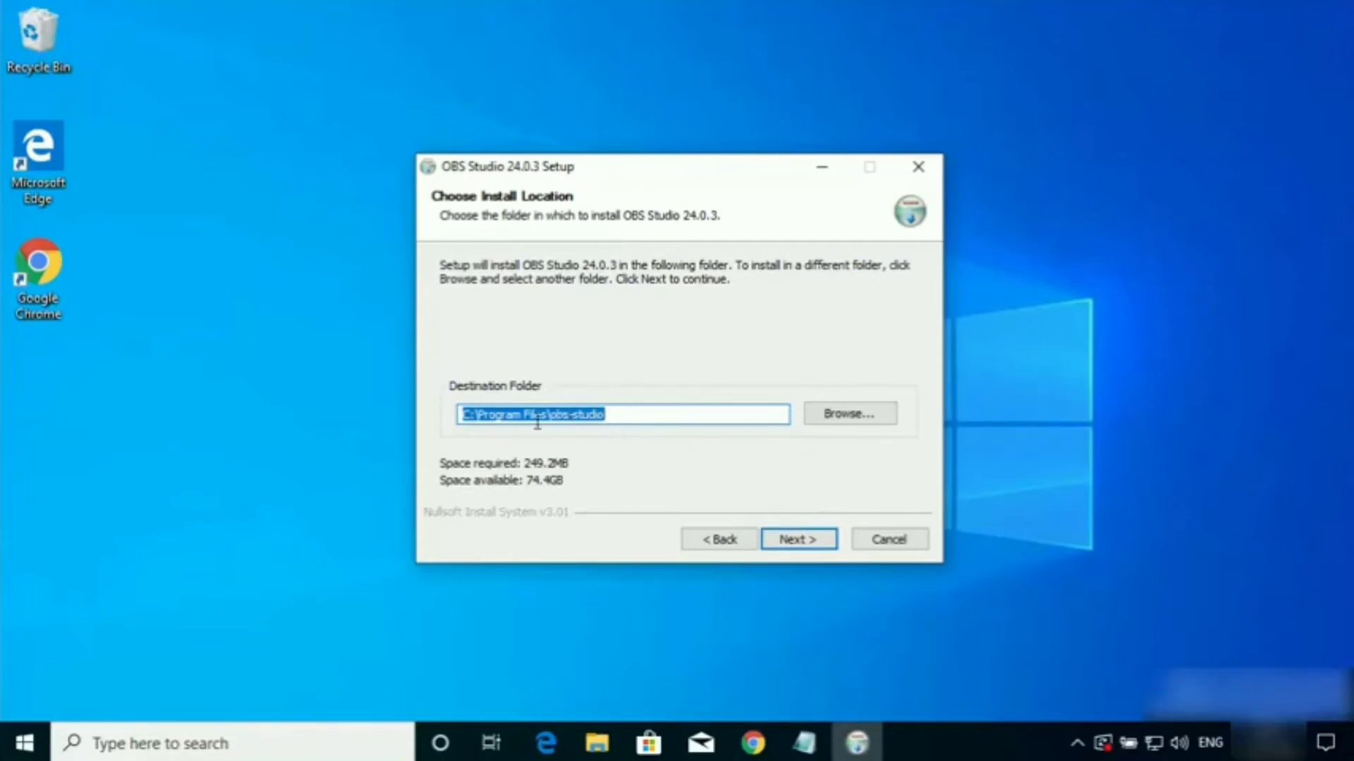
left_click(793, 540)
Install OBS Studio with the optional Plugins component, including Realsense Source, and finish setup with the launch option enabled.
key("Down")
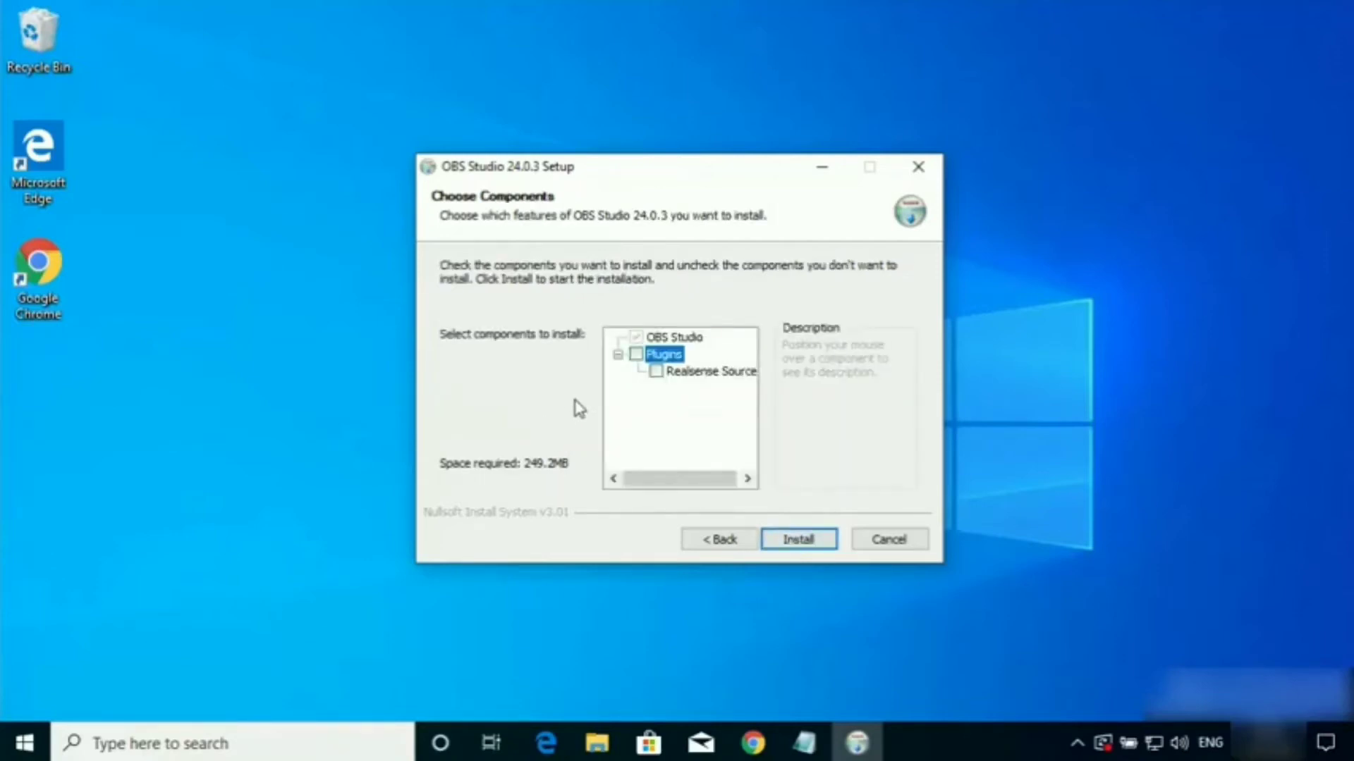
left_click(636, 354)
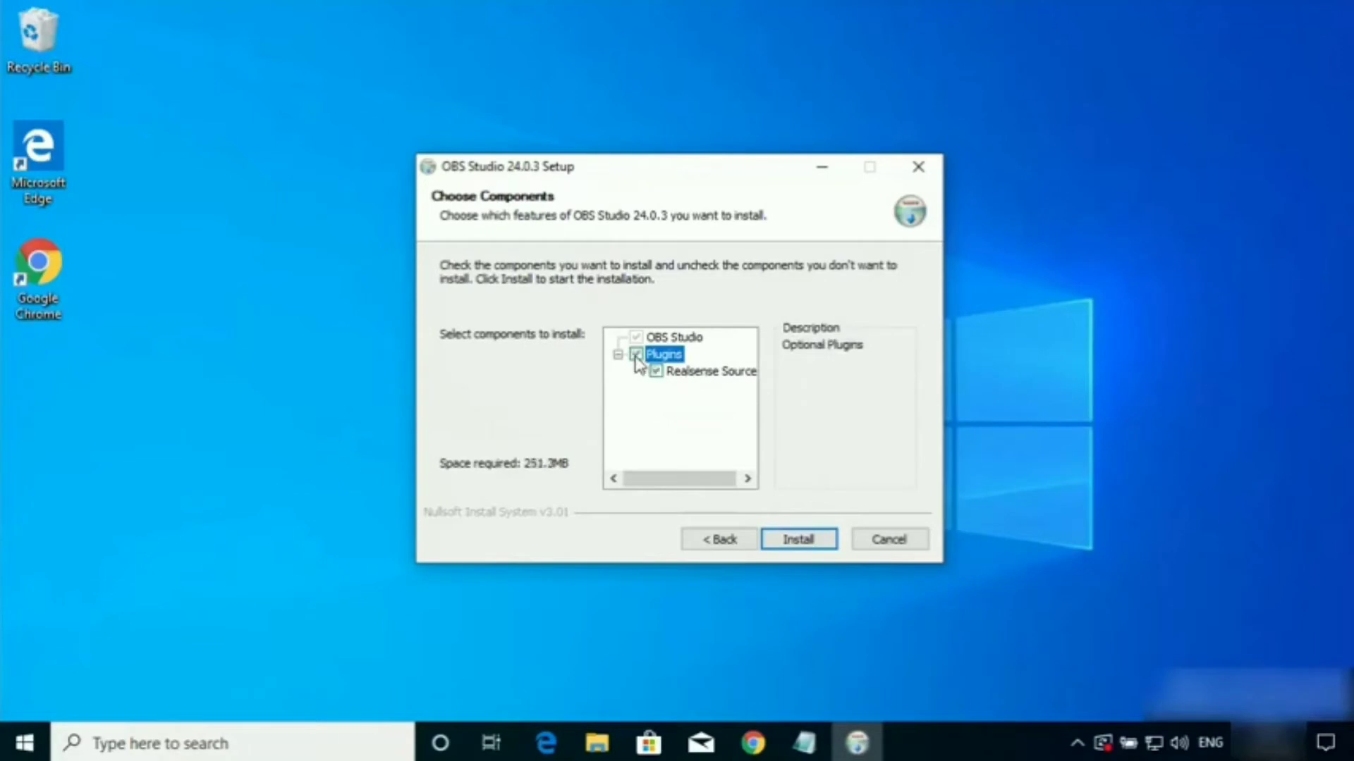
left_click(792, 540)
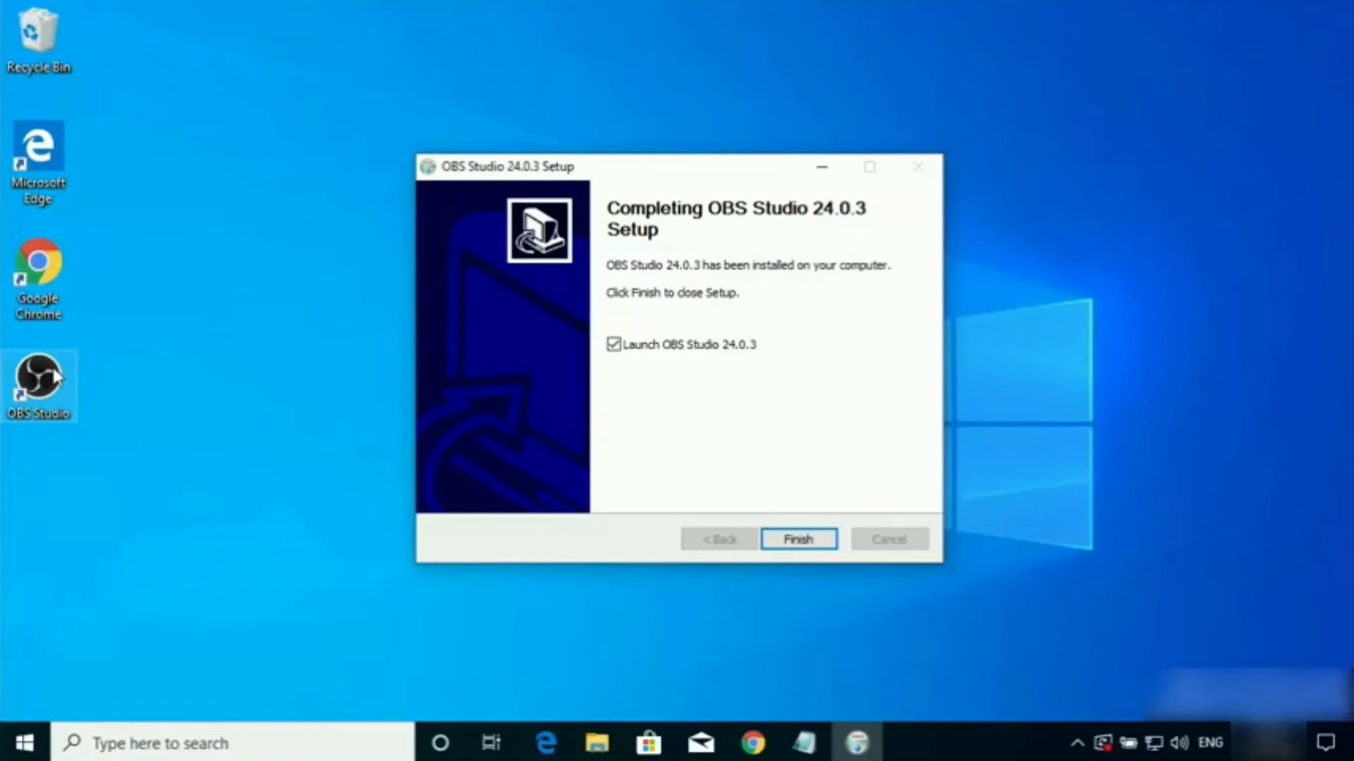
left_click(796, 540)
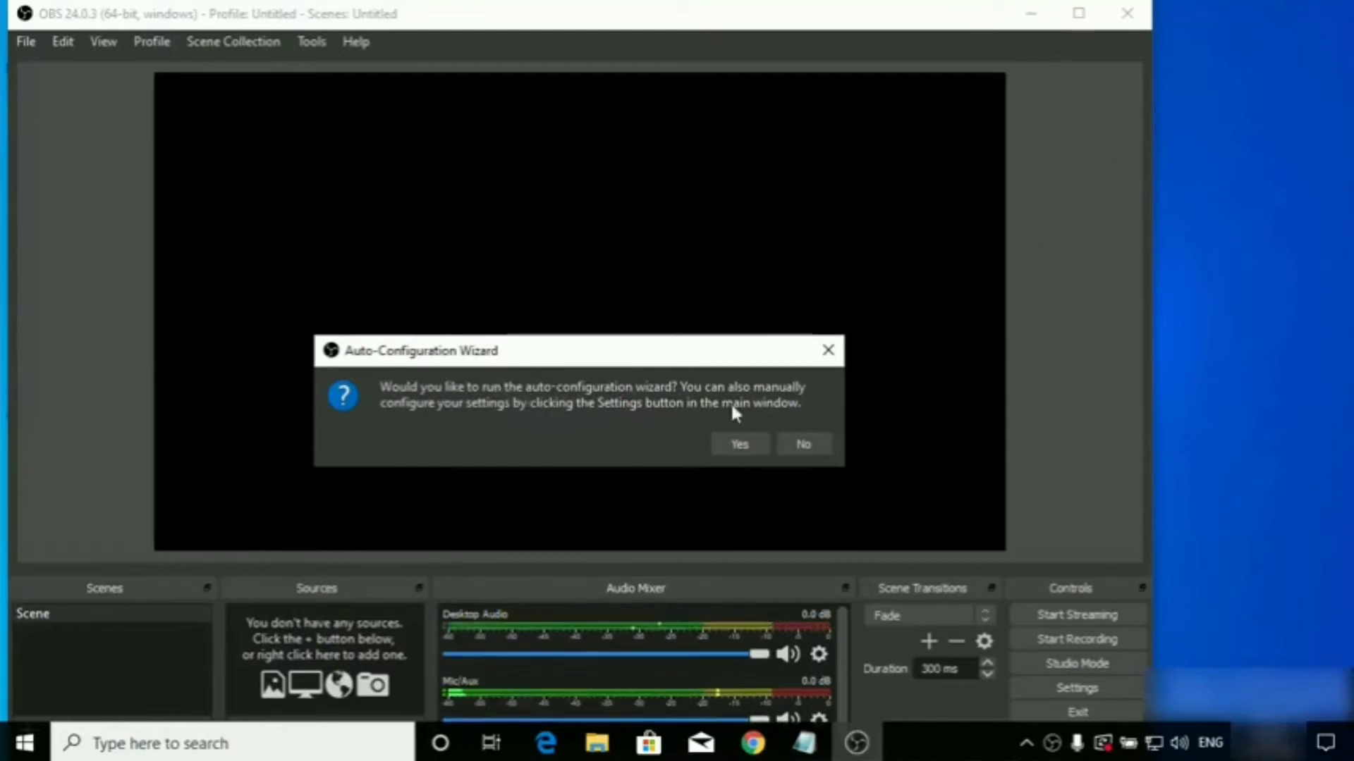
Run the Auto-Configuration Wizard and choose to optimize just for recording, without streaming.
left_click(734, 445)
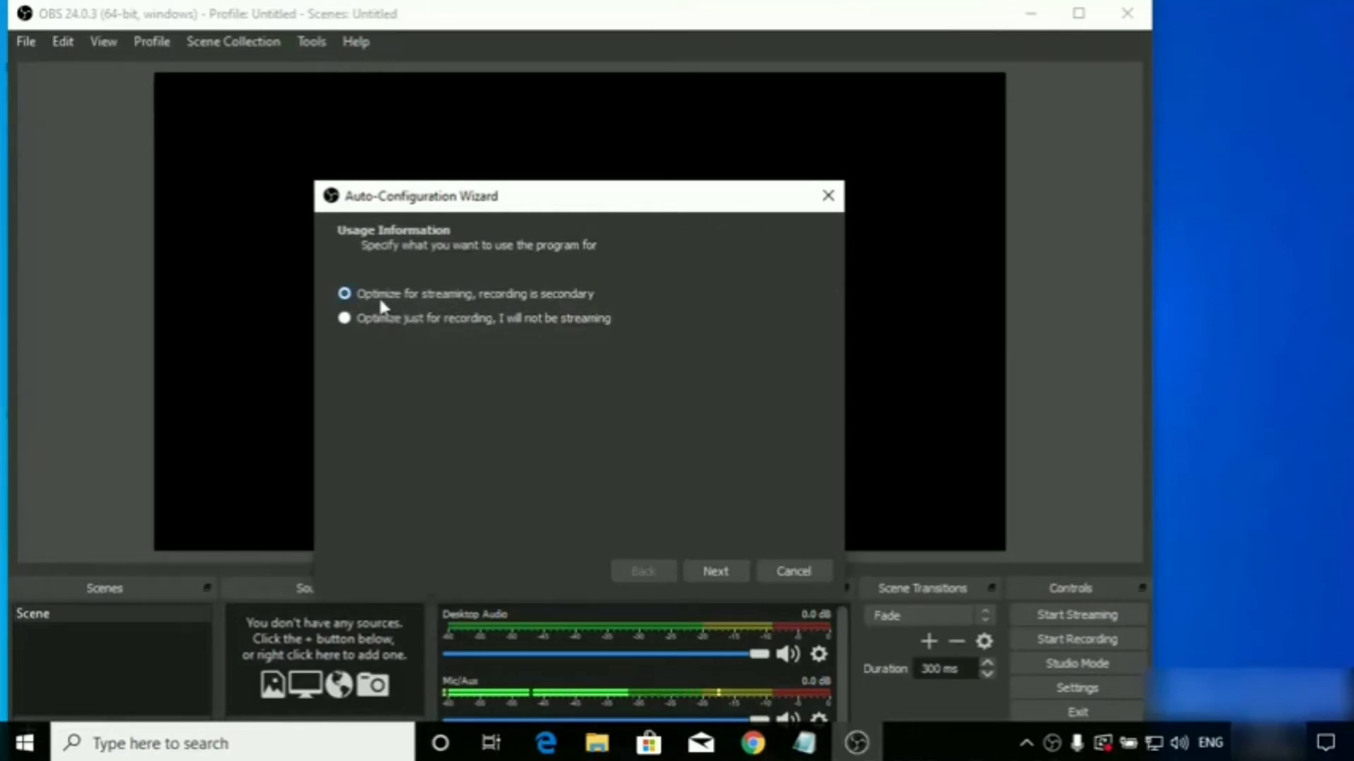
left_click(345, 321)
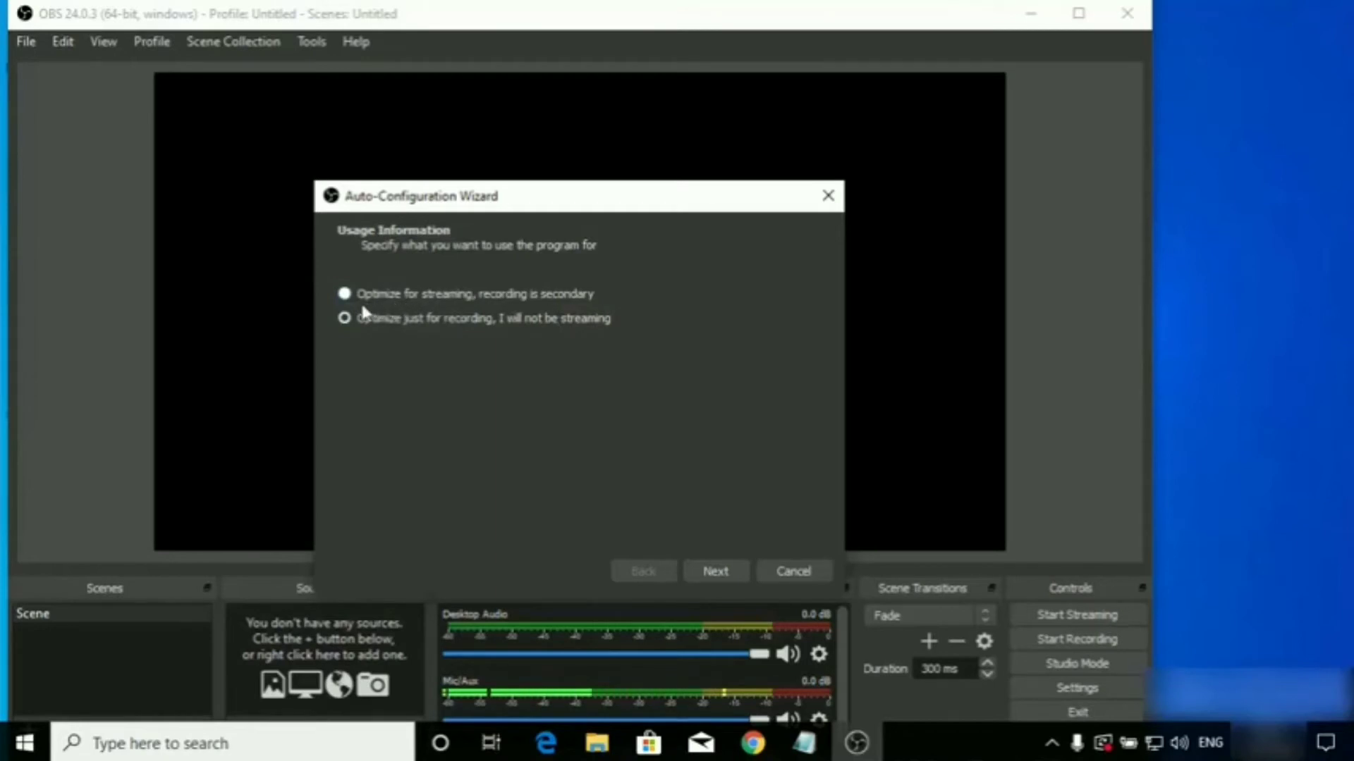
left_click(714, 573)
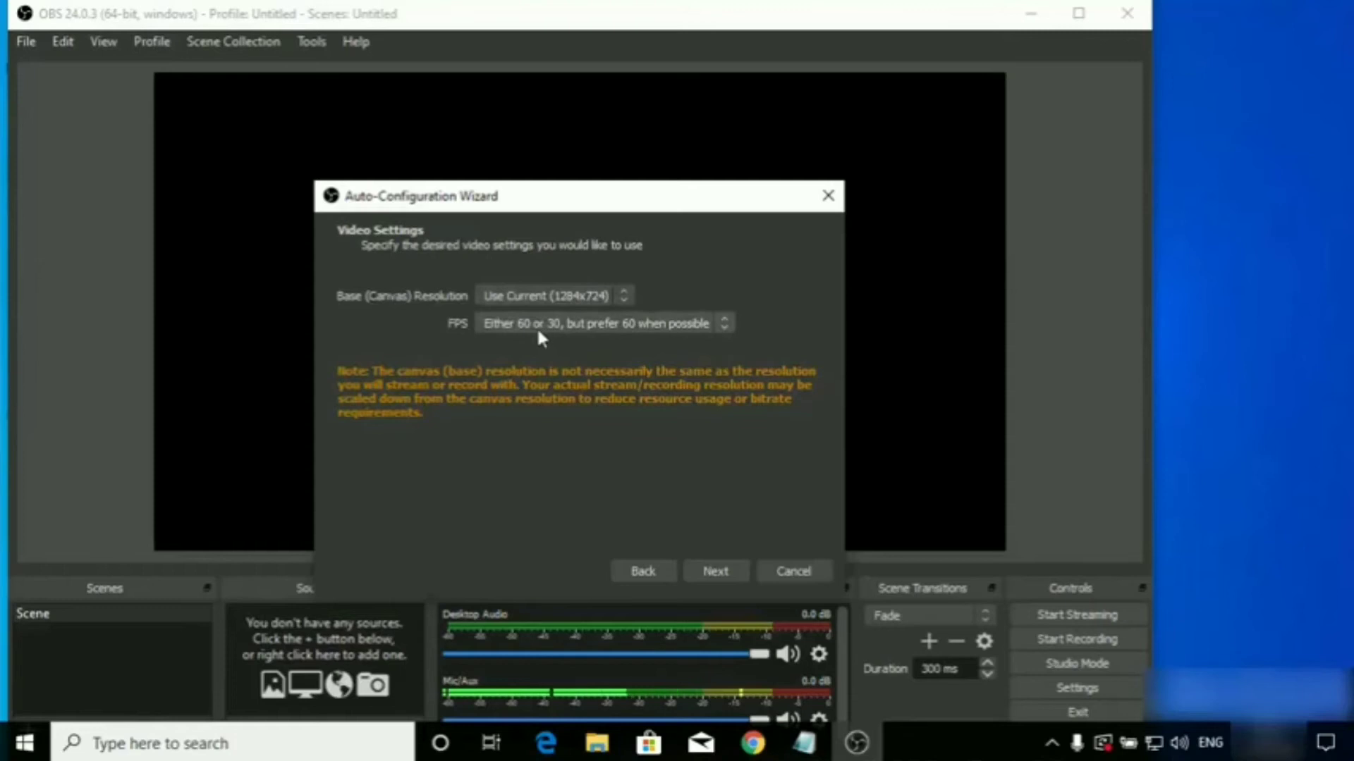
Keep the current 1284x724 canvas resolution and the FPS option preferring 60, and apply the wizard's recommended settings.
left_click(523, 296)
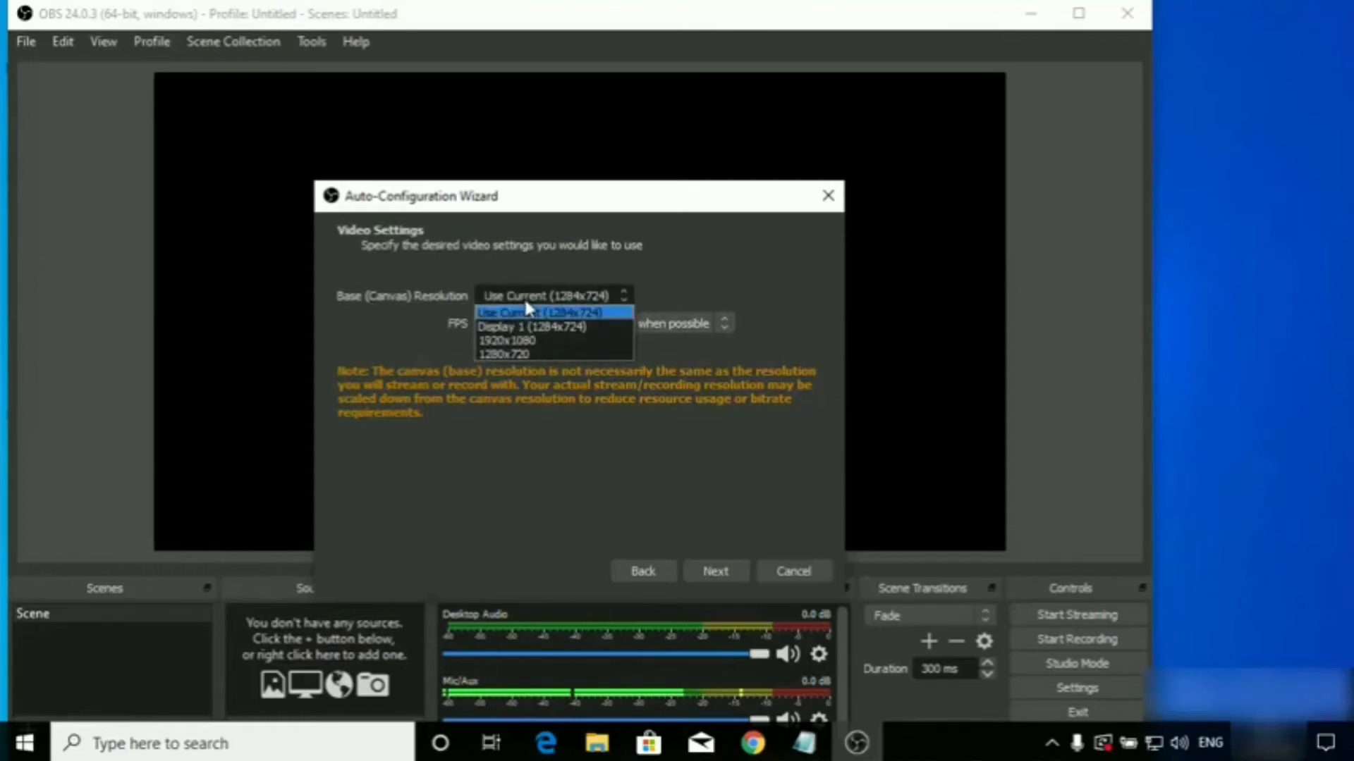
left_click(516, 313)
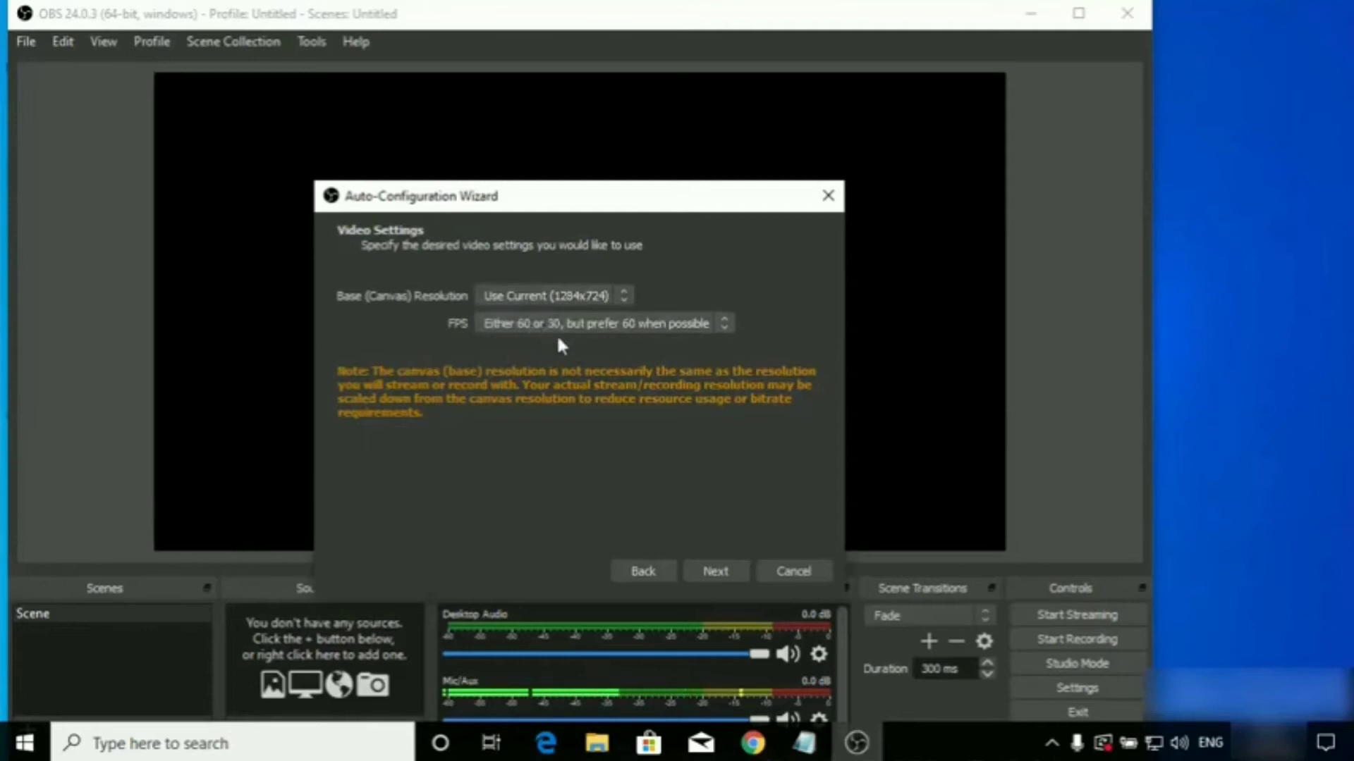
left_click(712, 571)
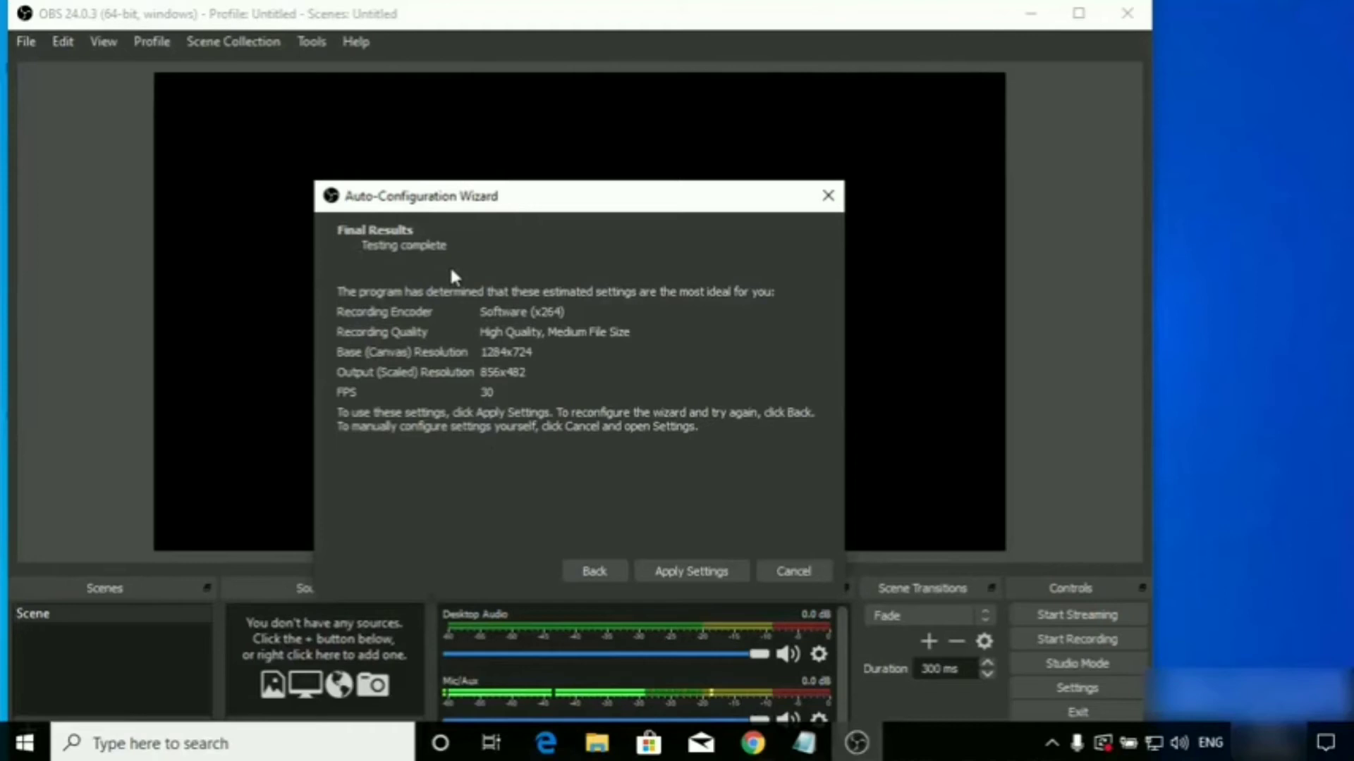
left_click(683, 571)
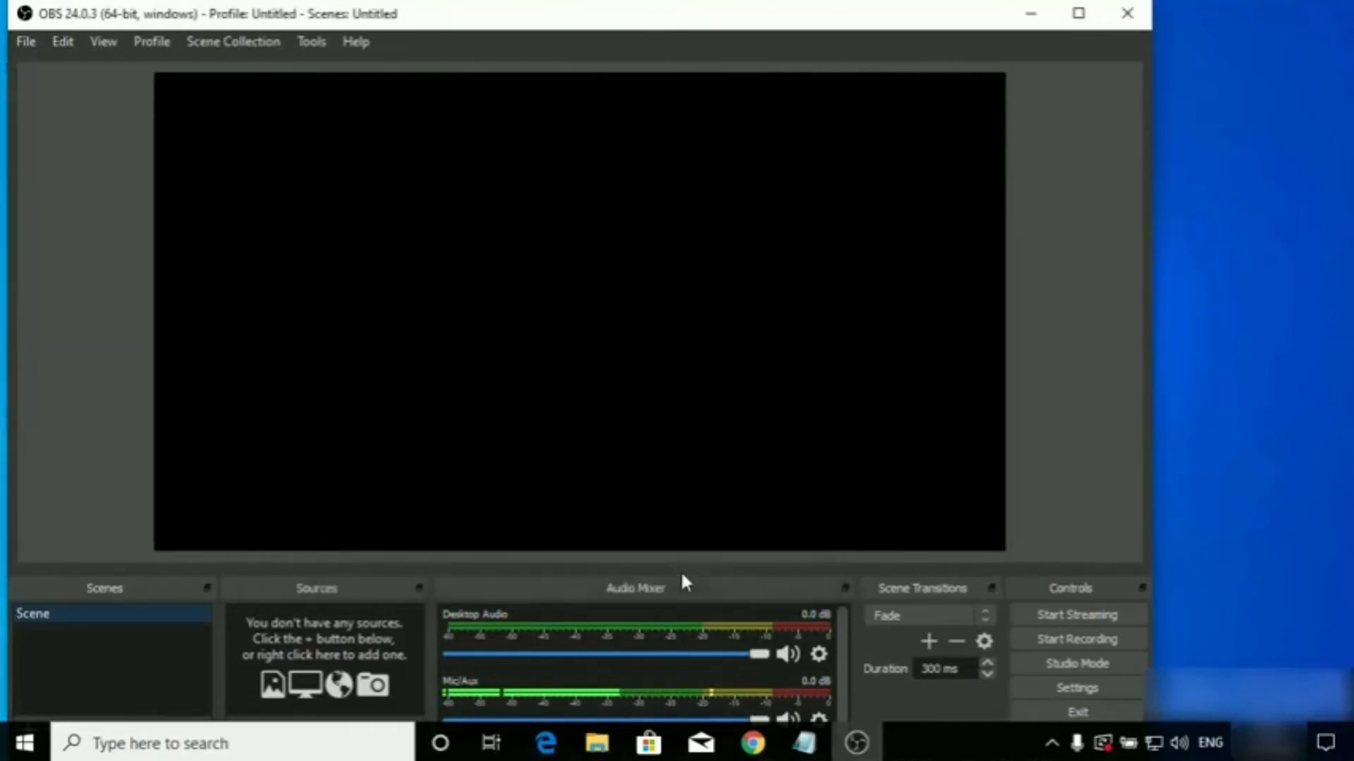
Maximize the OBS window and add a new visible Display Capture source to the scene, keeping the name Display Capture.
left_click(1081, 12)
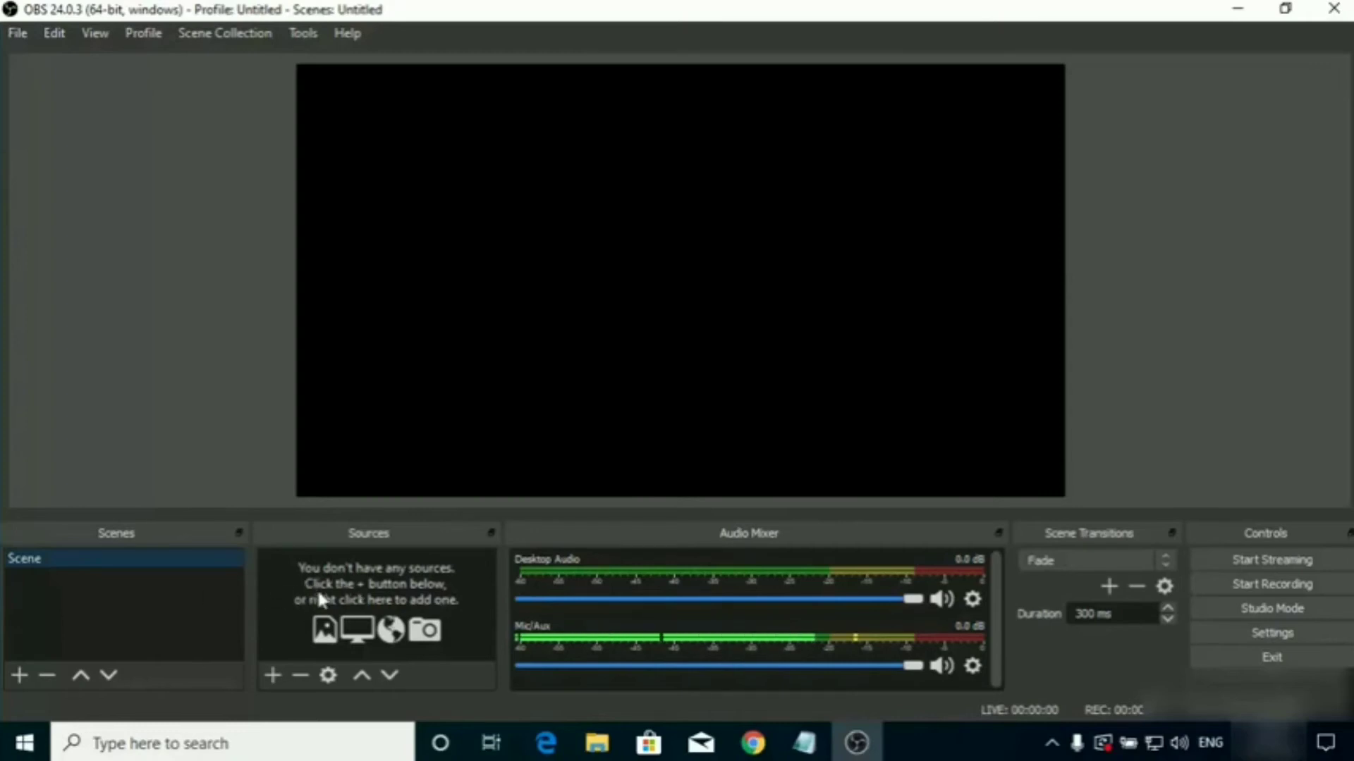
left_click(365, 577)
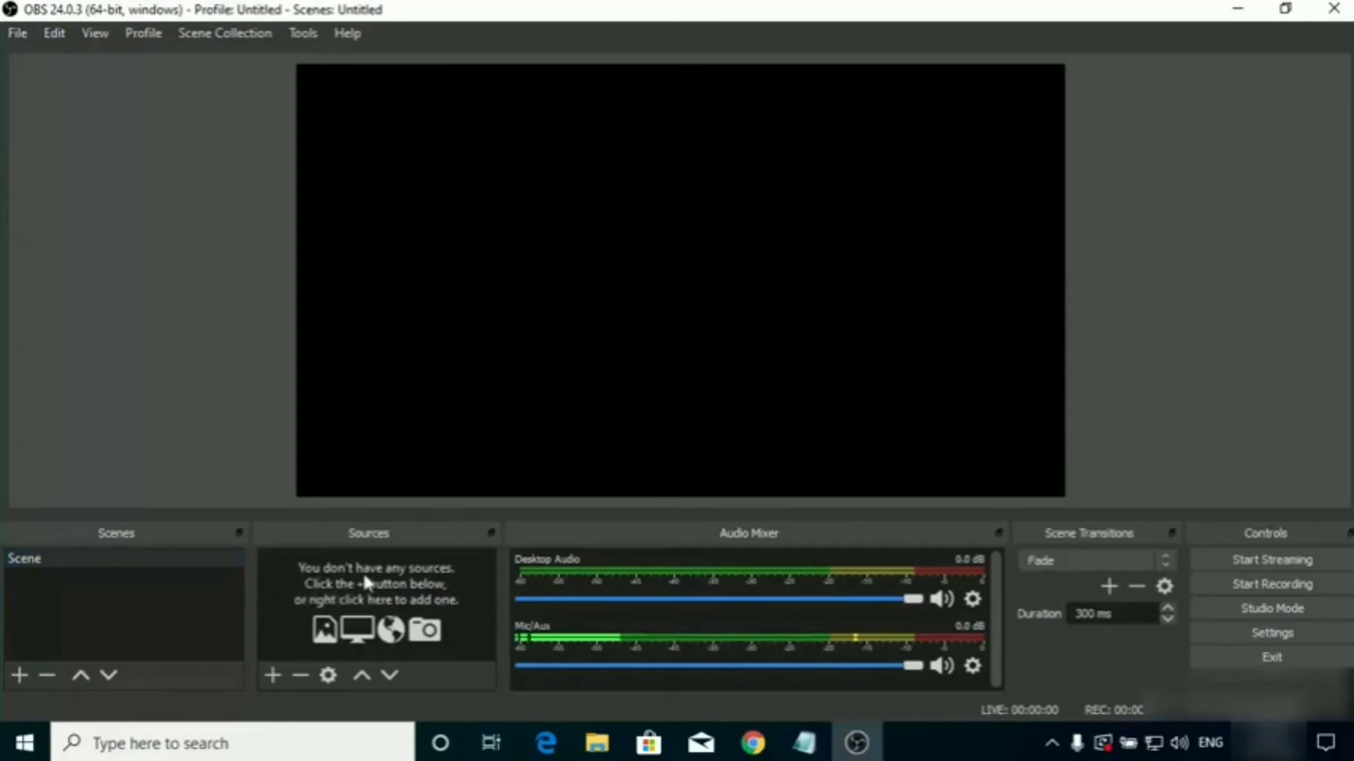
right_click(366, 576)
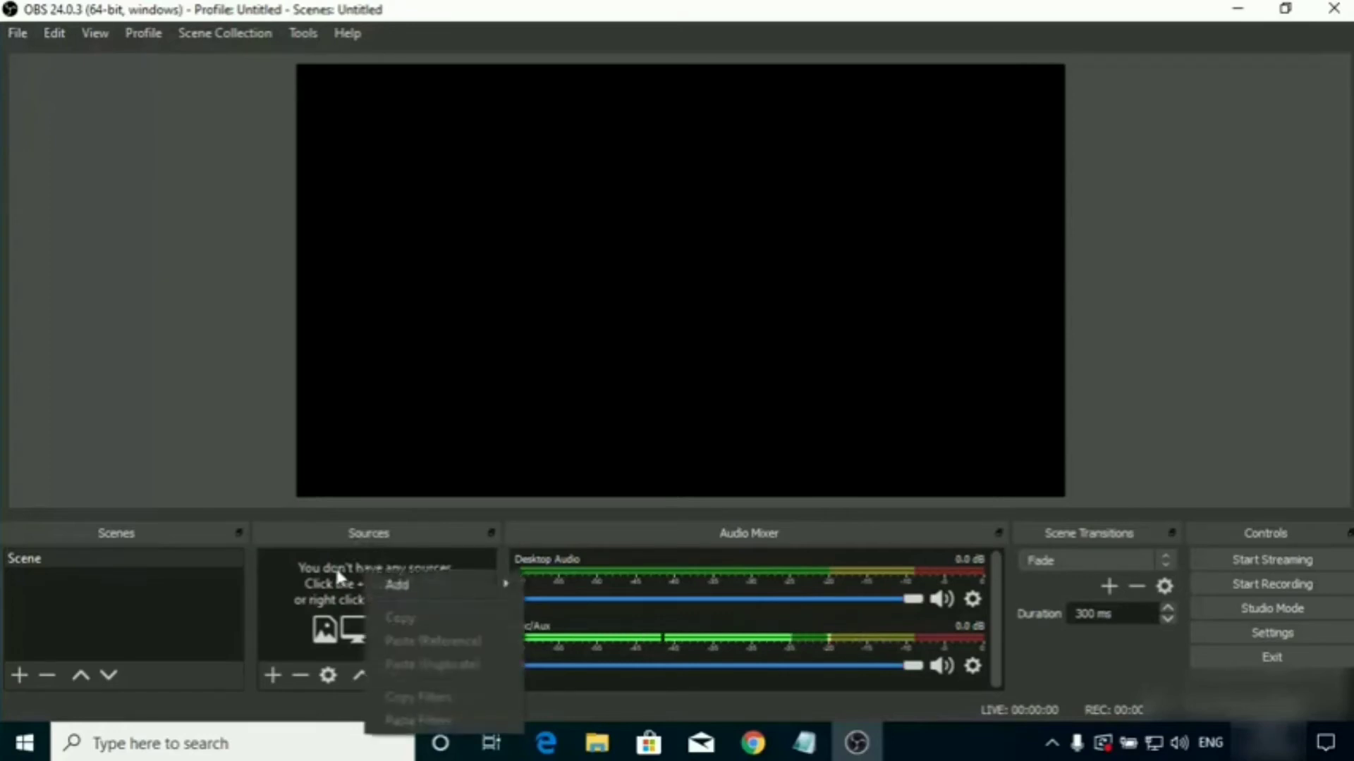
left_click(314, 569)
right_click(361, 570)
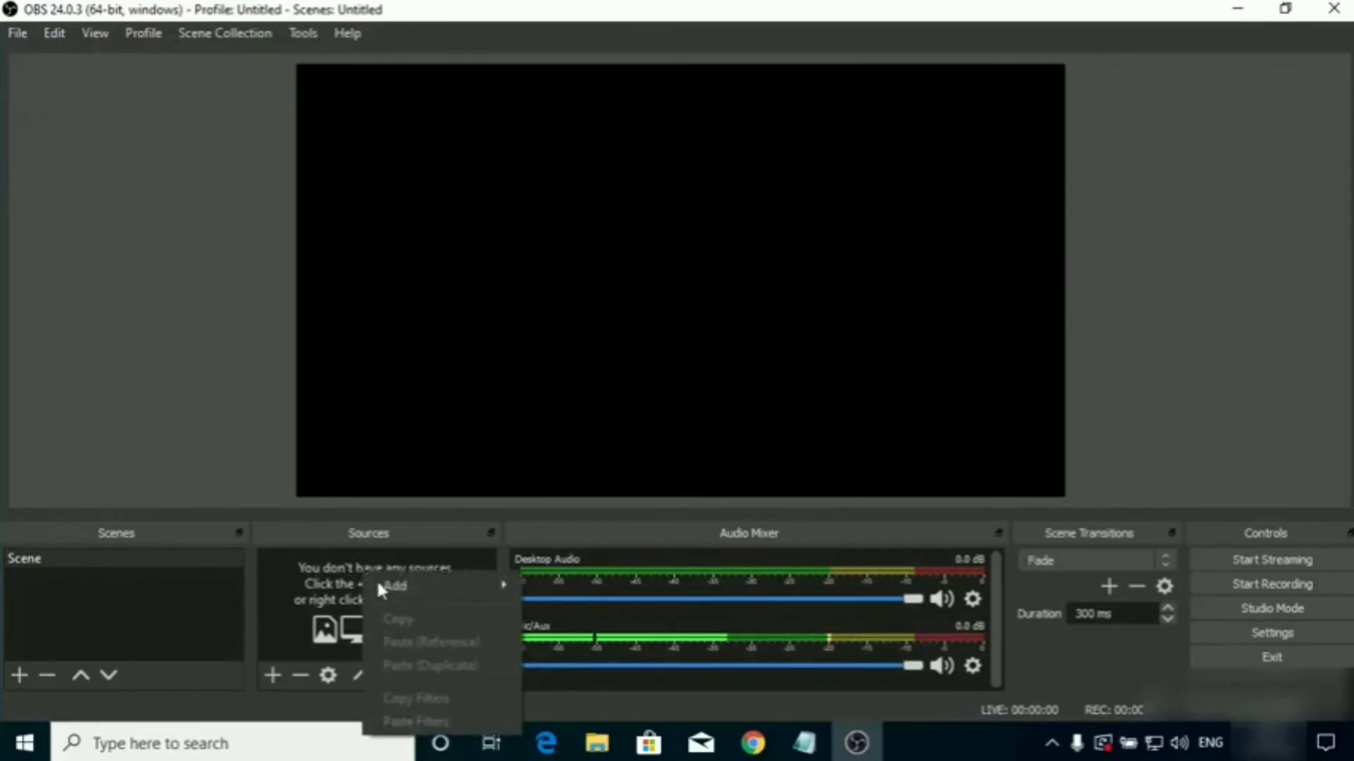
mouse_move(411, 586)
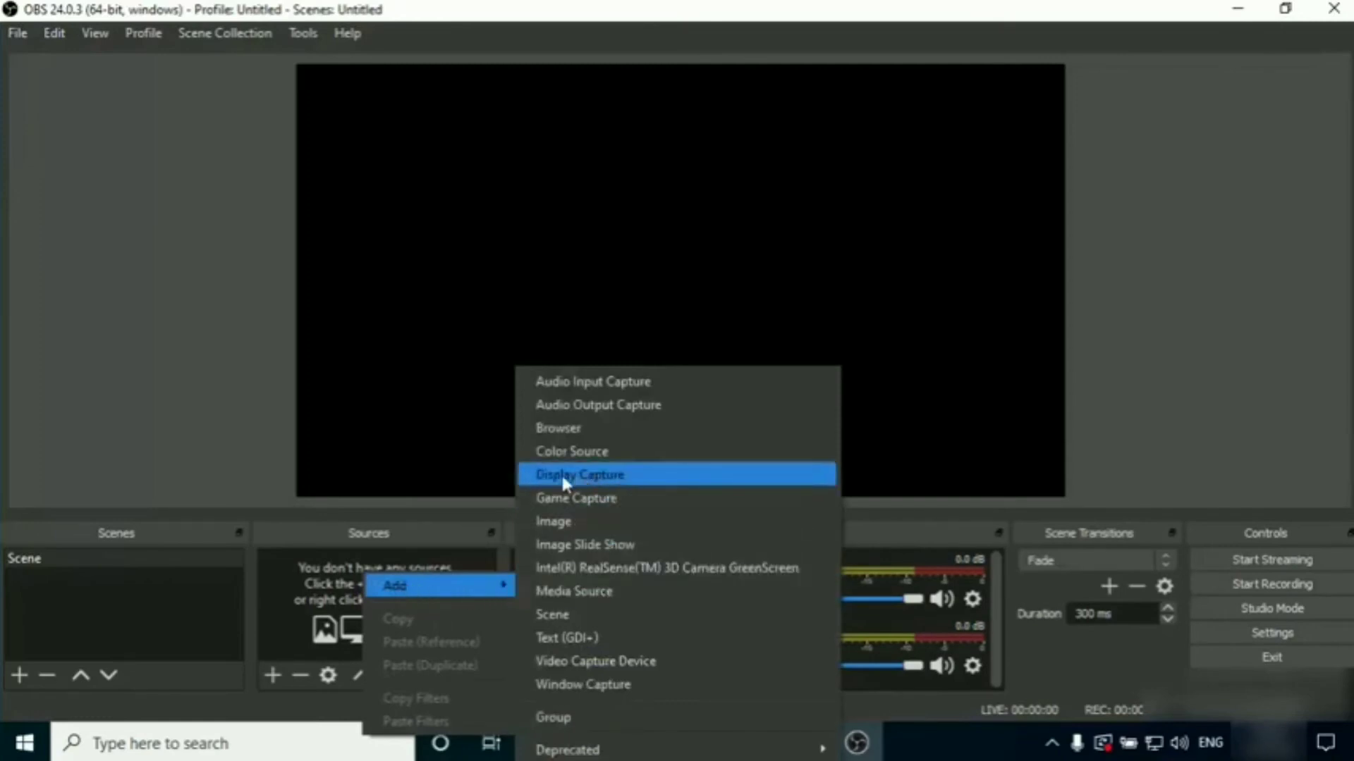
left_click(613, 474)
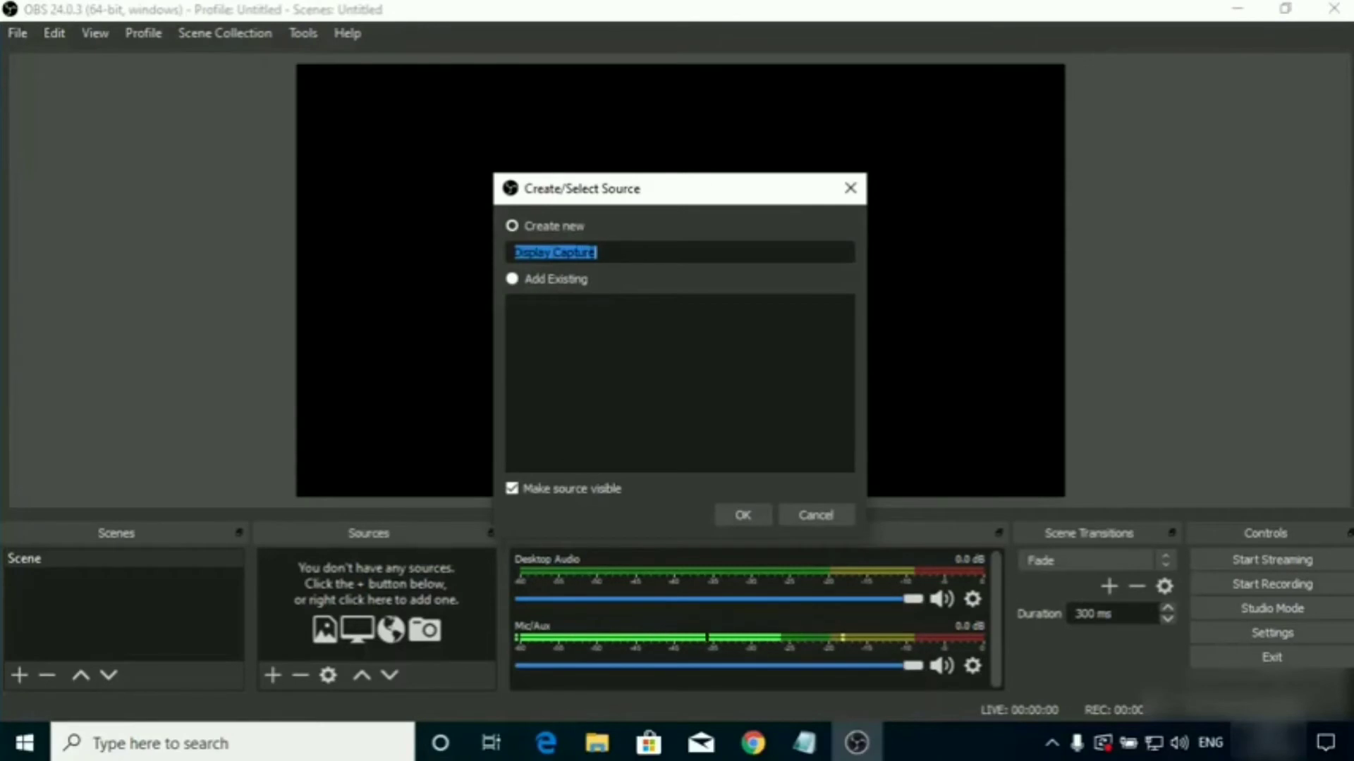
left_click(612, 252)
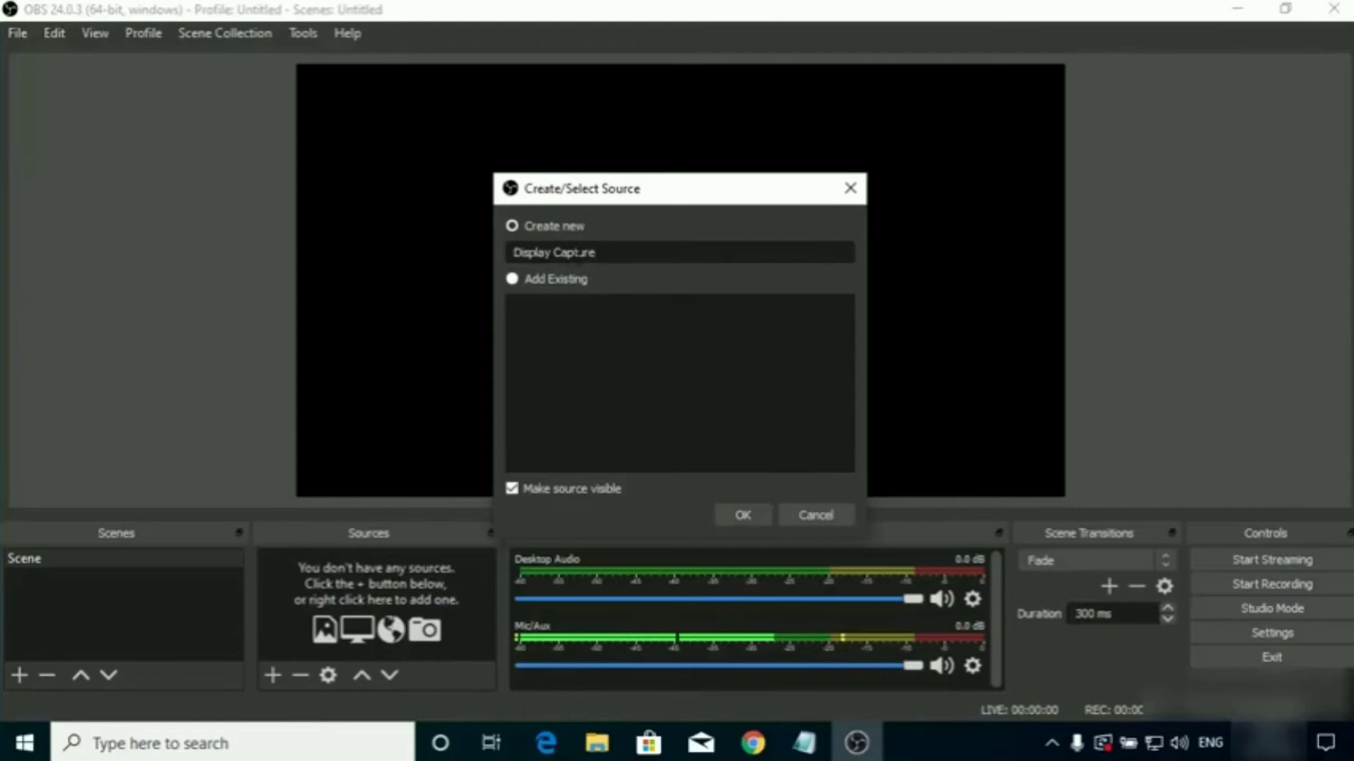
left_click(743, 515)
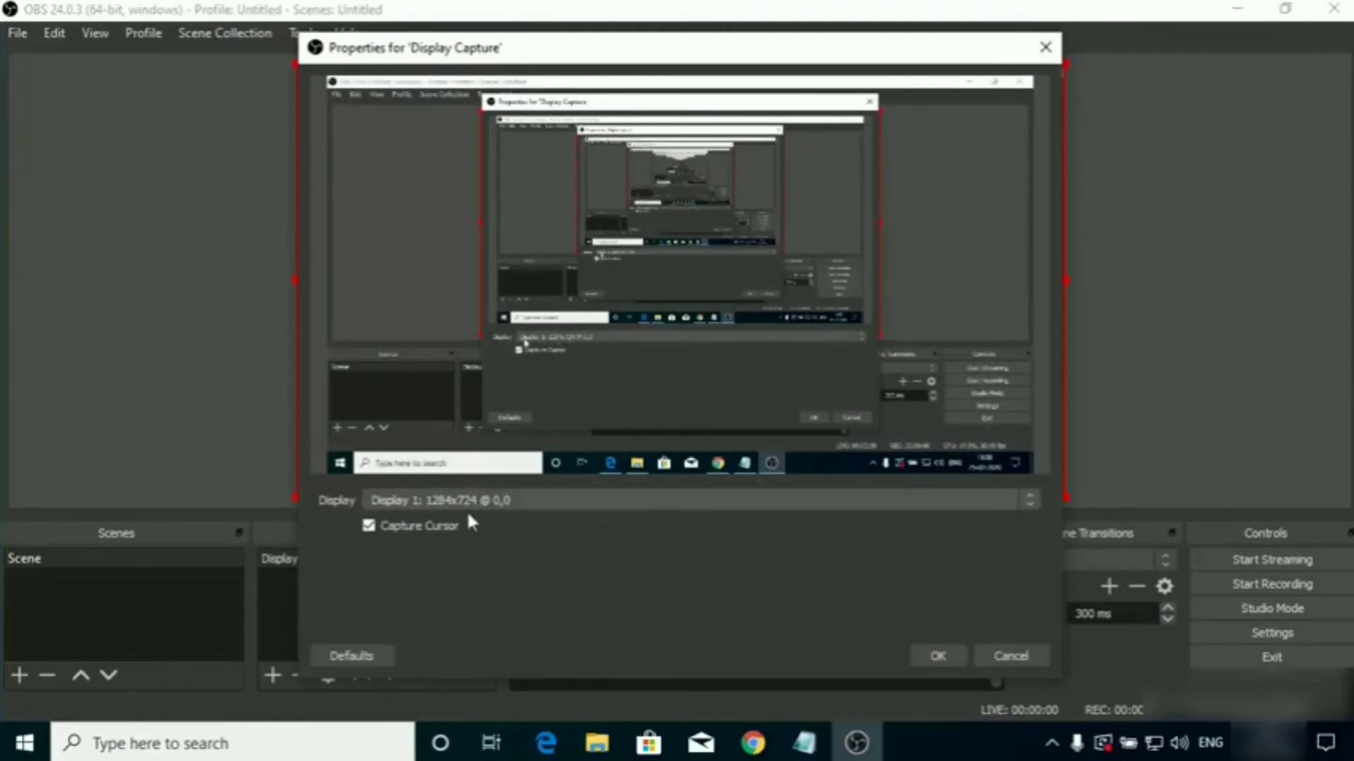
Choose Display 1: 1284x724 @ 0,0 for the display capture, keep Capture Cursor enabled, and confirm its properties.
left_click(445, 505)
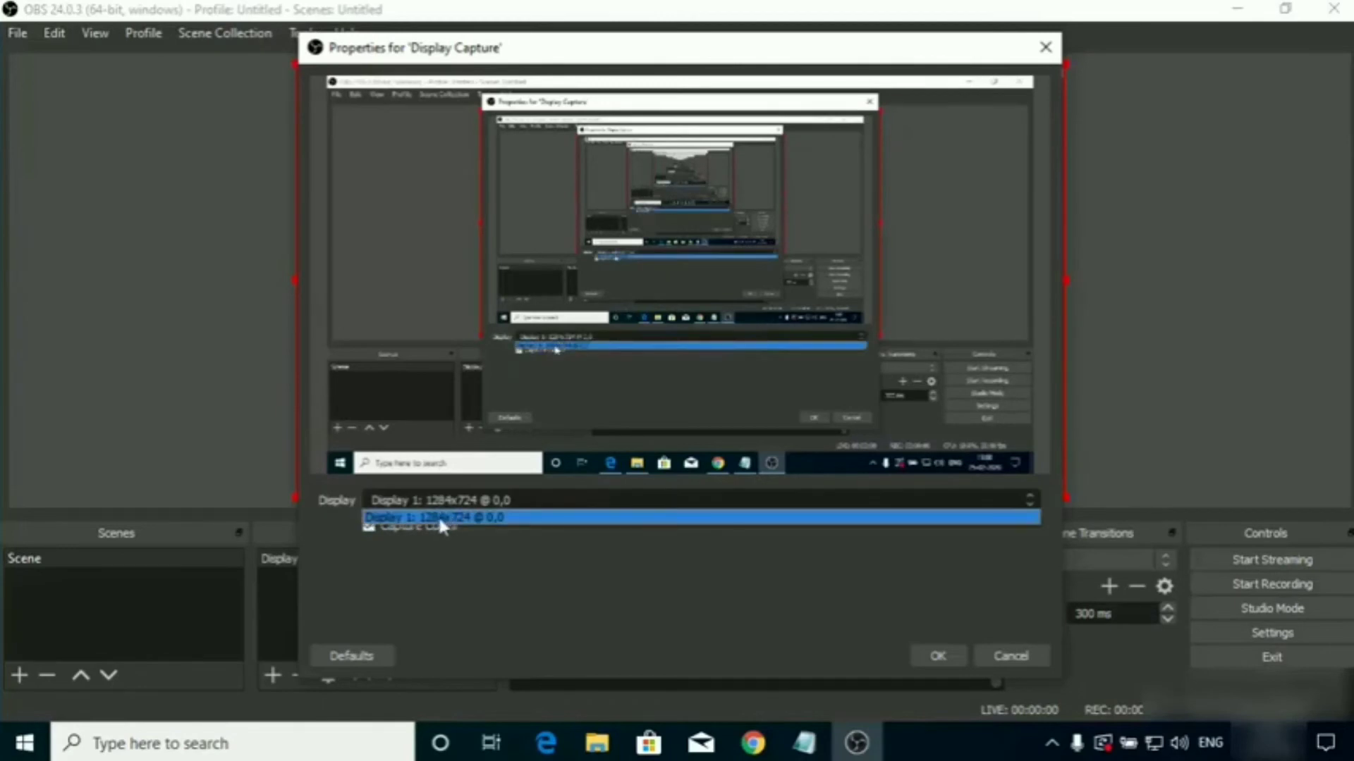
left_click(438, 515)
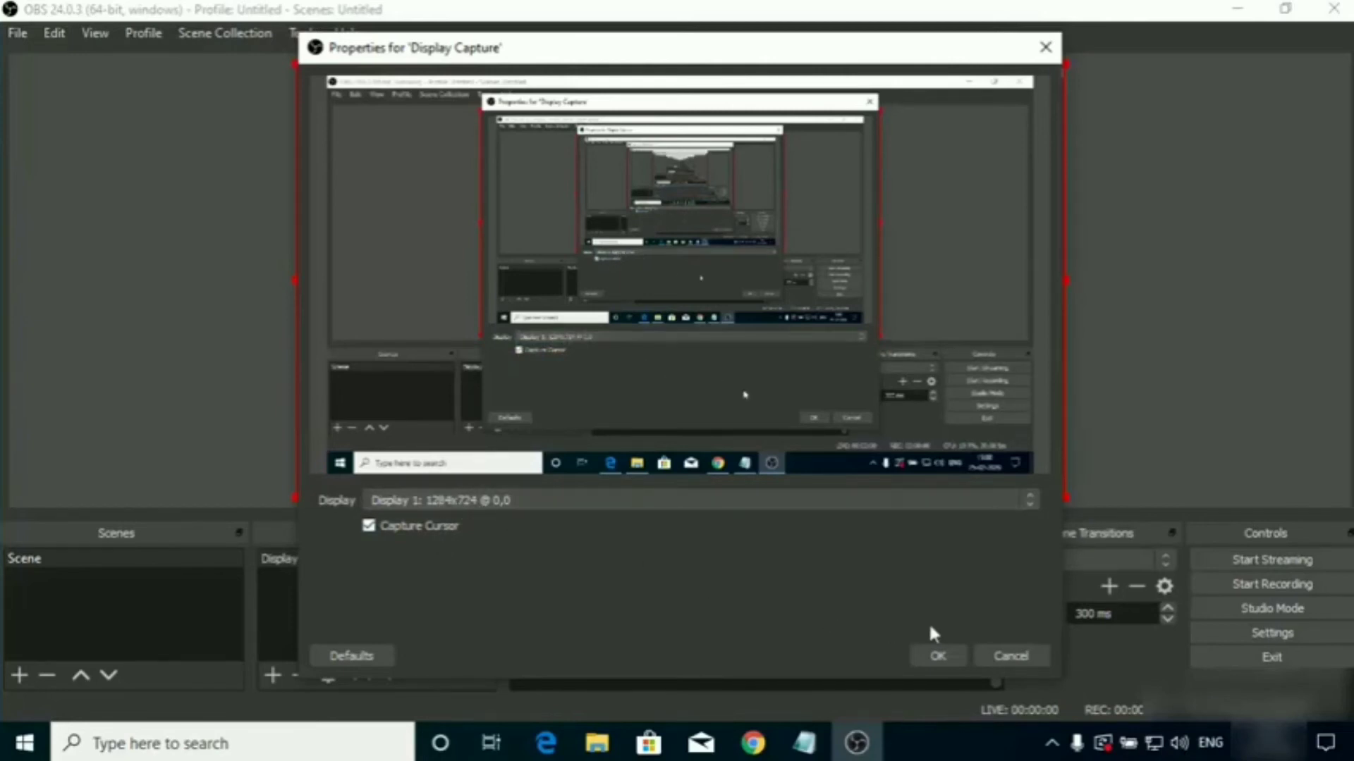
left_click(932, 655)
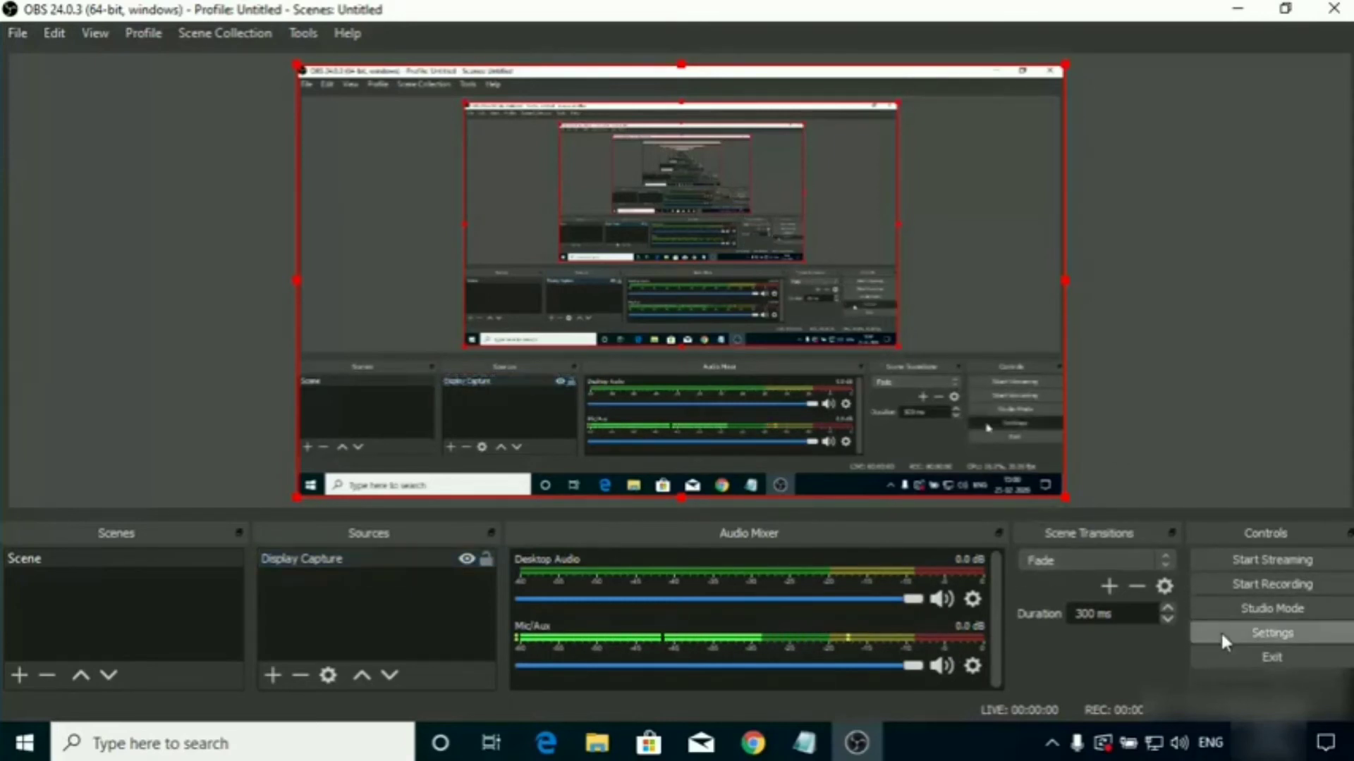
In the output settings, set the output mode to Advanced and the recording type to Standard.
left_click(1220, 633)
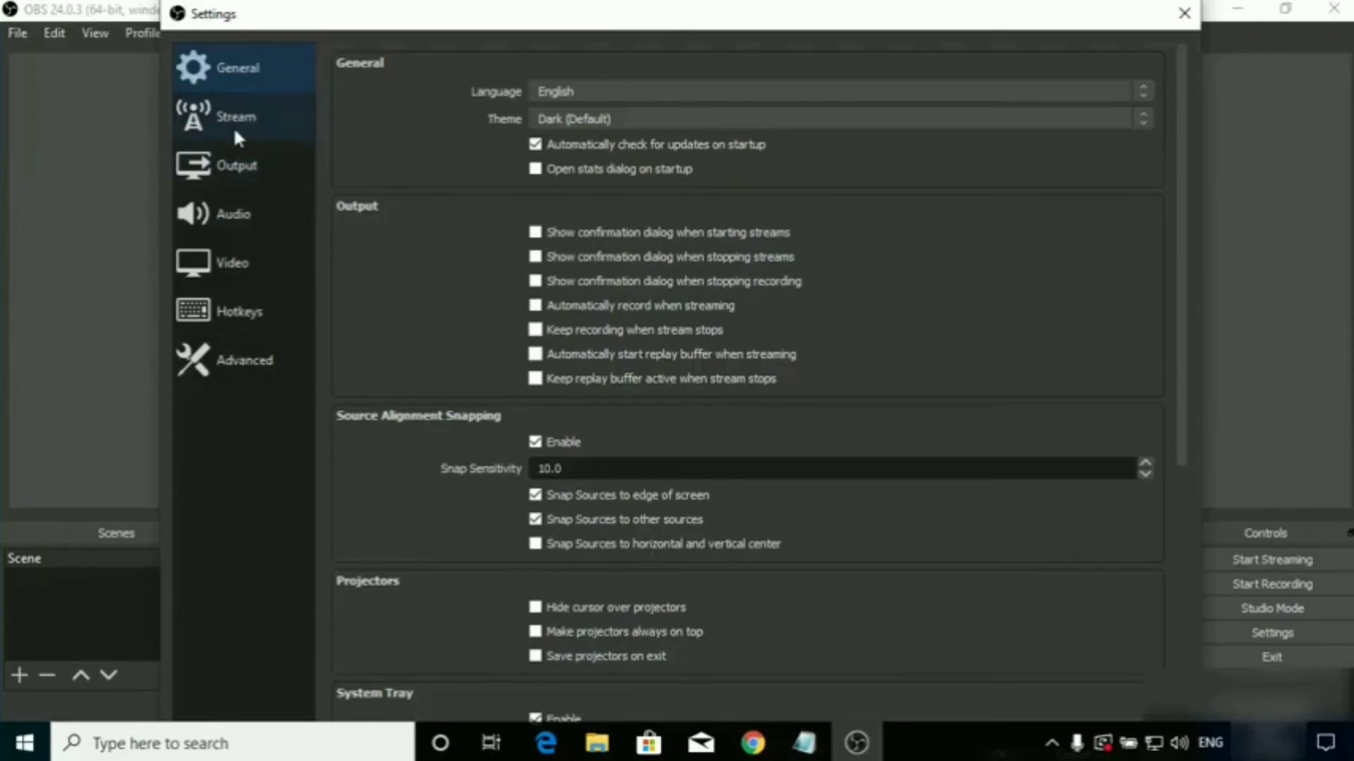
left_click(232, 173)
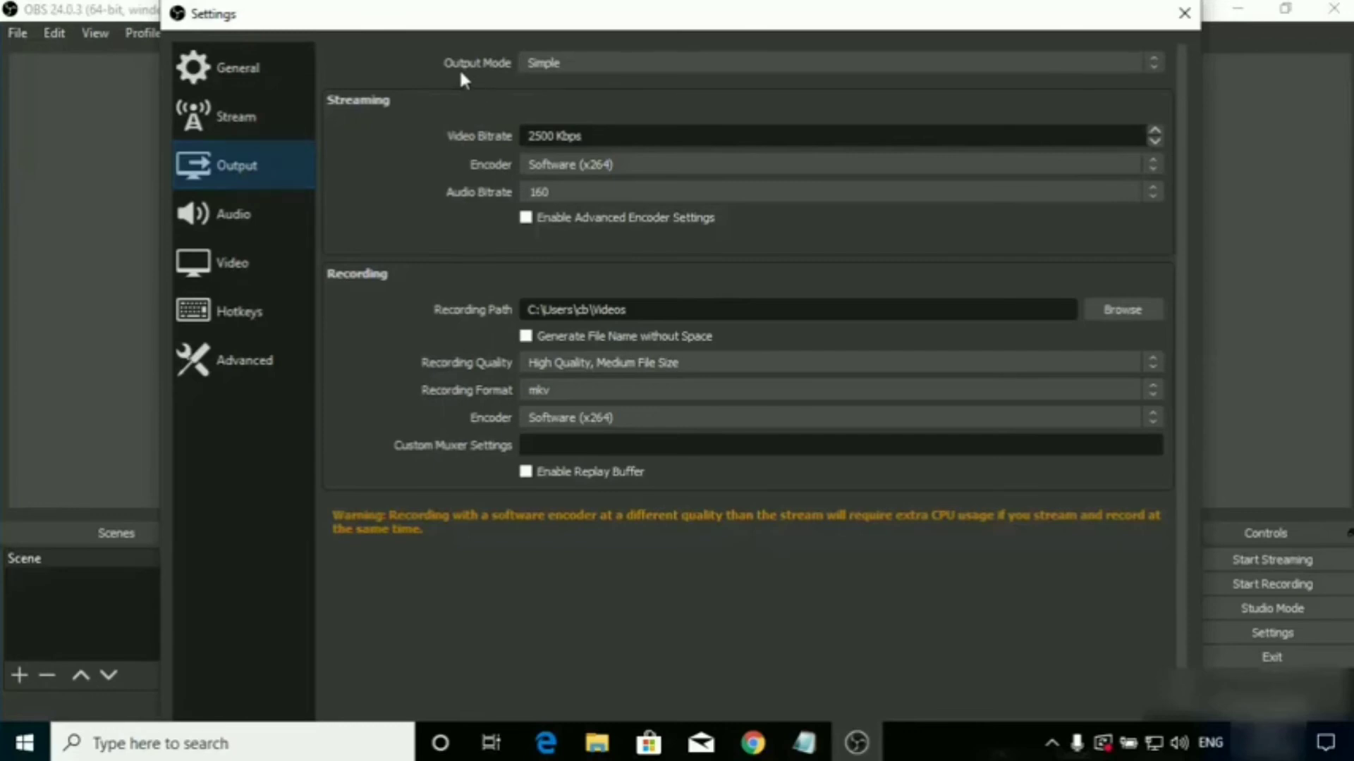
left_click(588, 63)
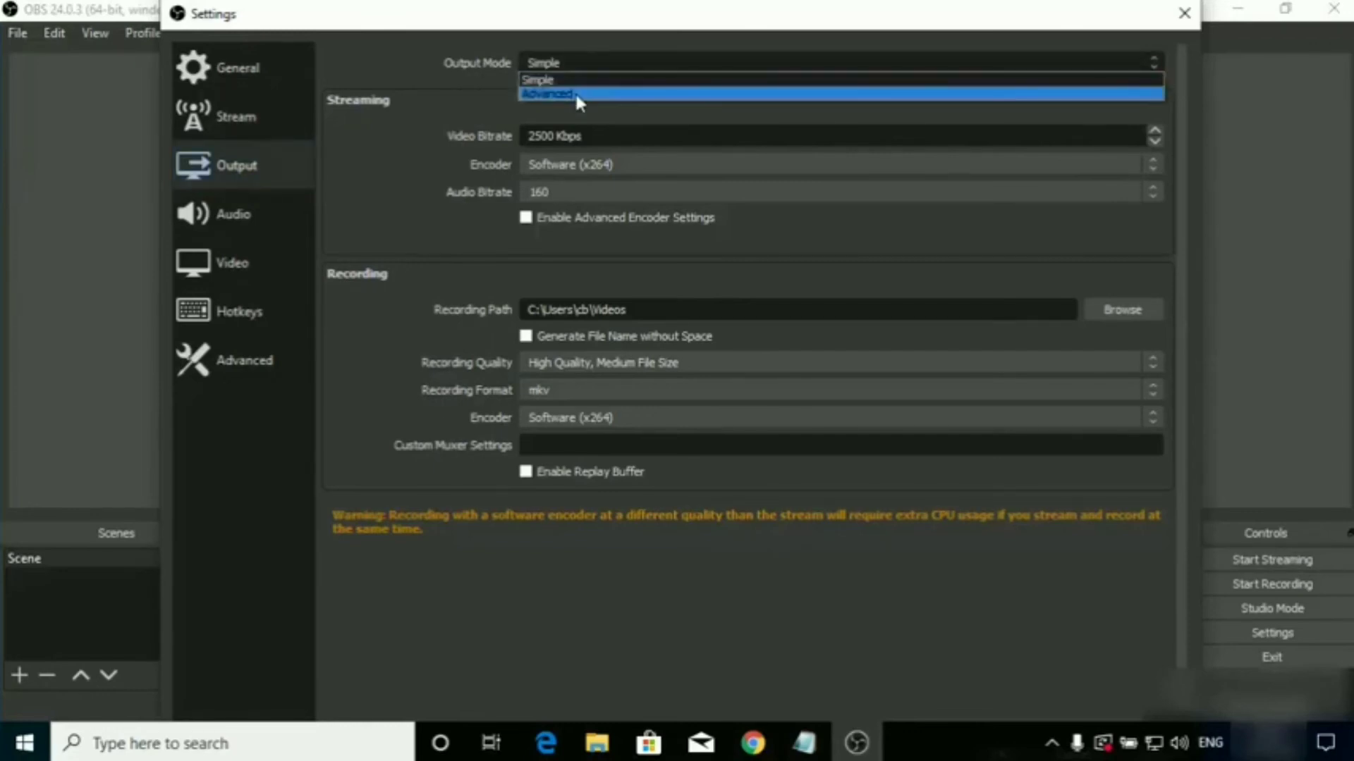
left_click(576, 96)
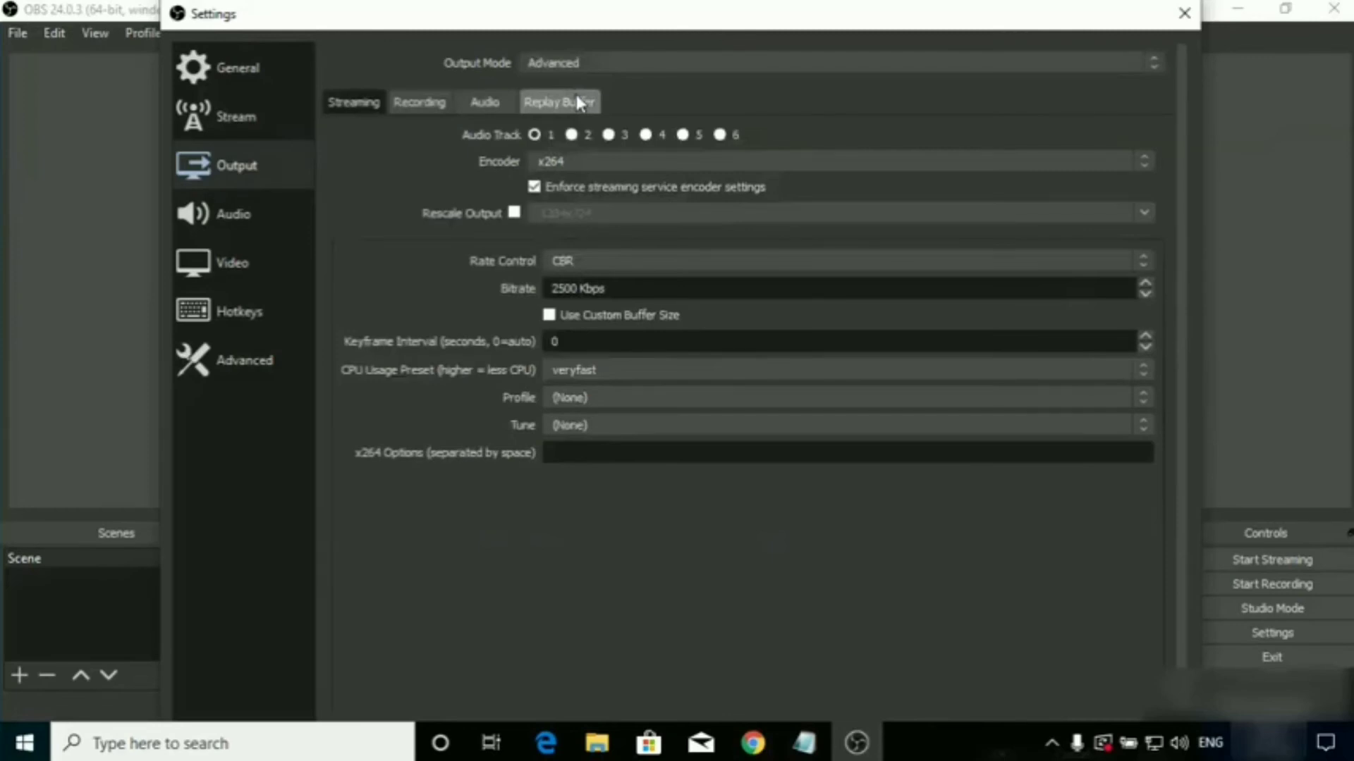
left_click(421, 107)
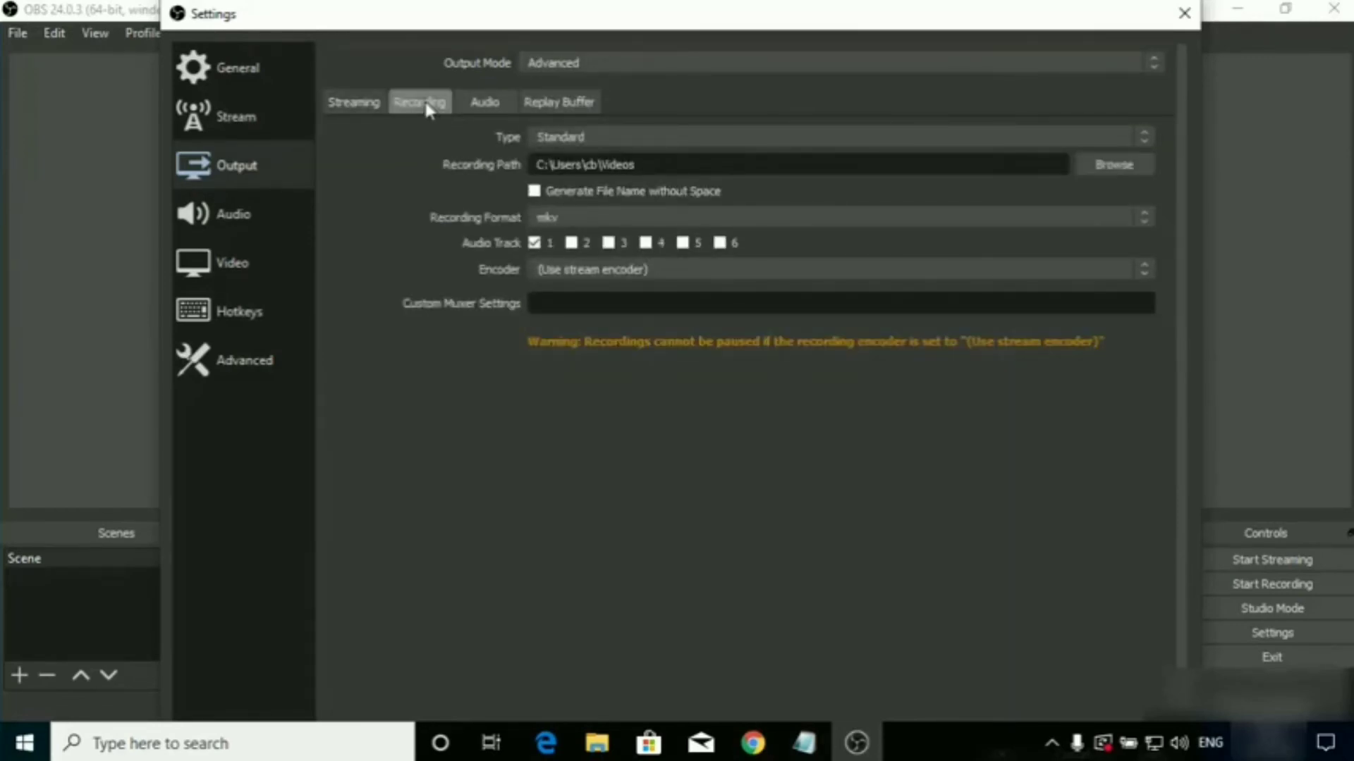
left_click(598, 138)
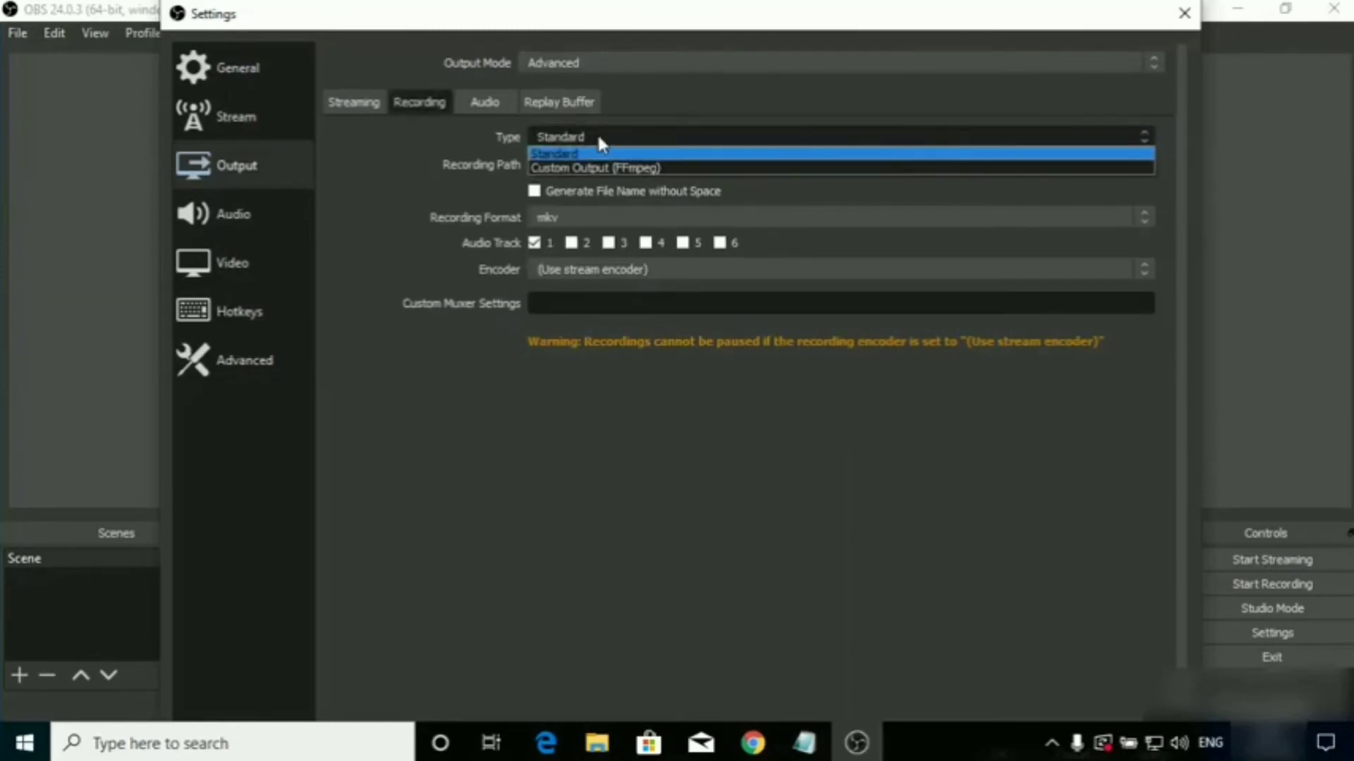
left_click(573, 154)
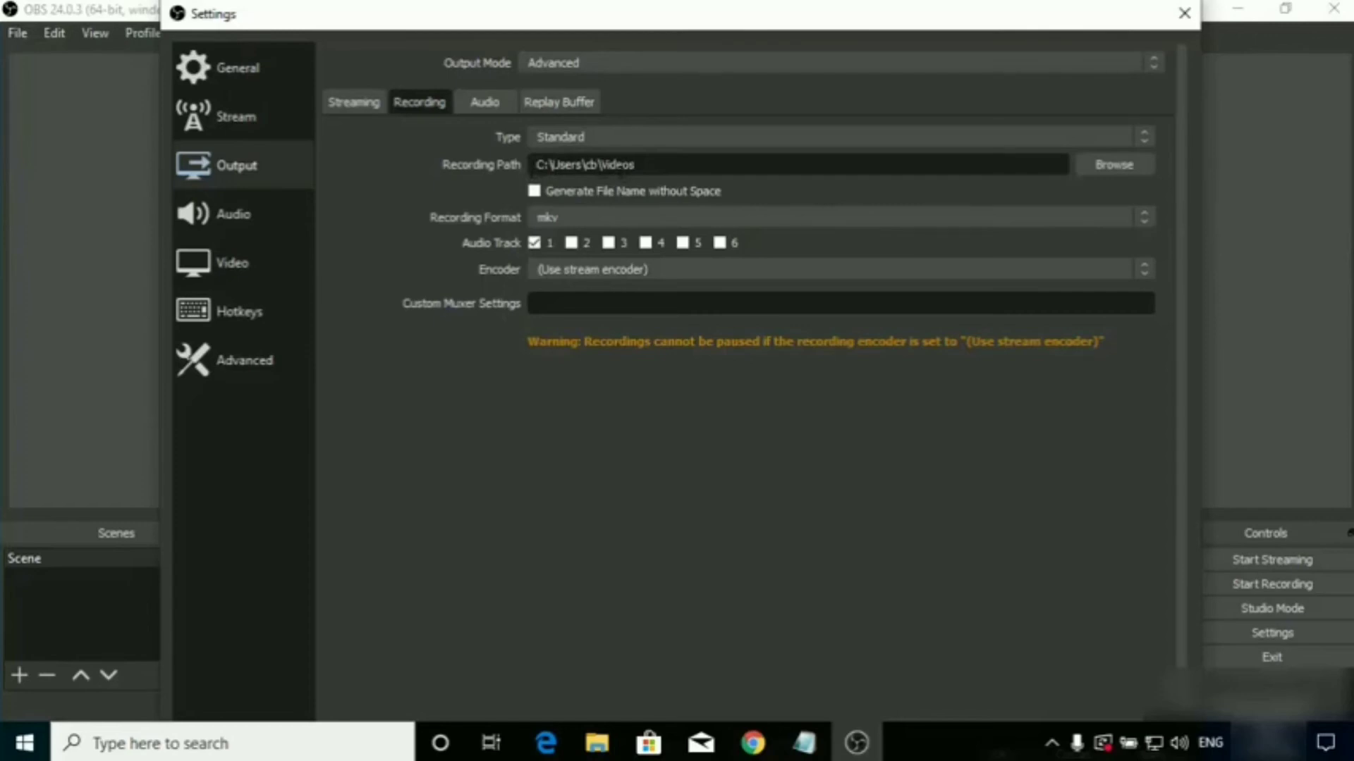
Keep the Videos folder as the recording path, enable Generate File Name without Space, and set the recording format to mp4.
left_click(1124, 172)
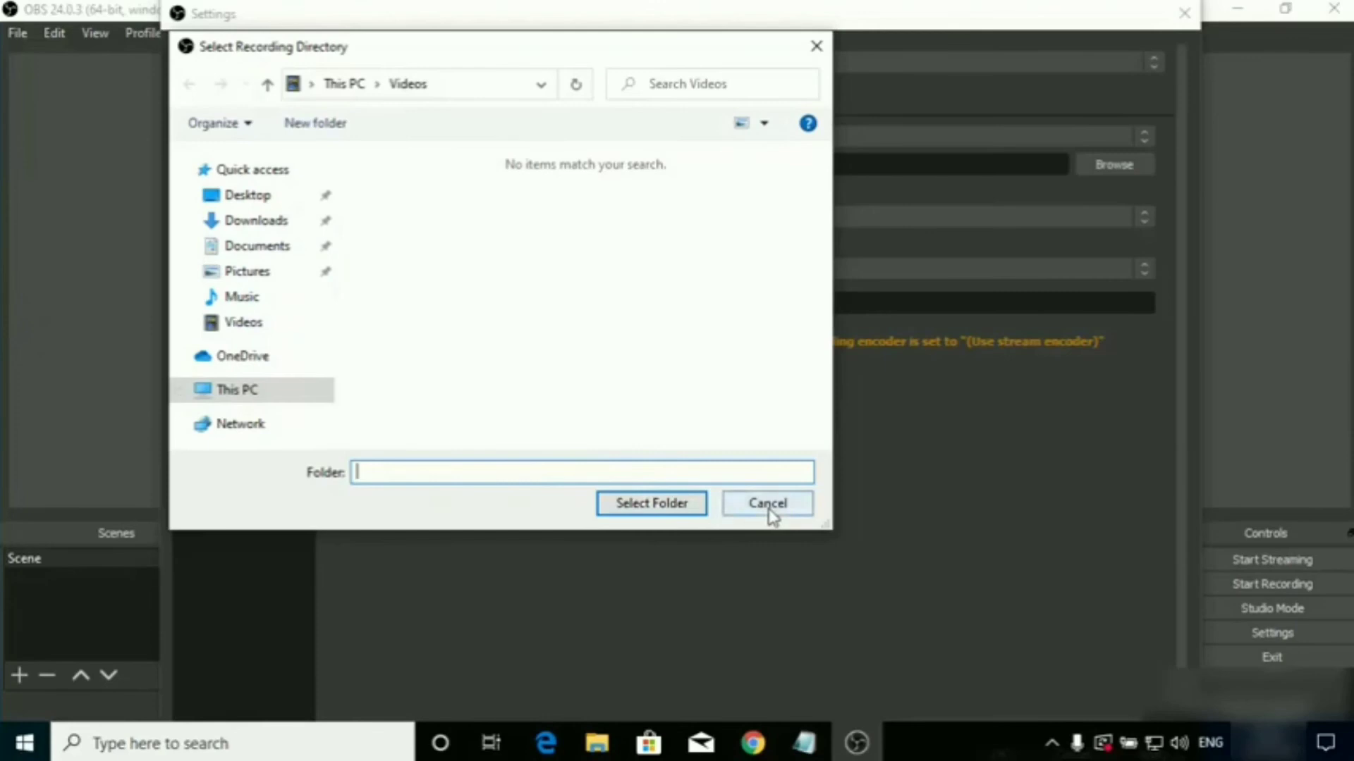
left_click(734, 511)
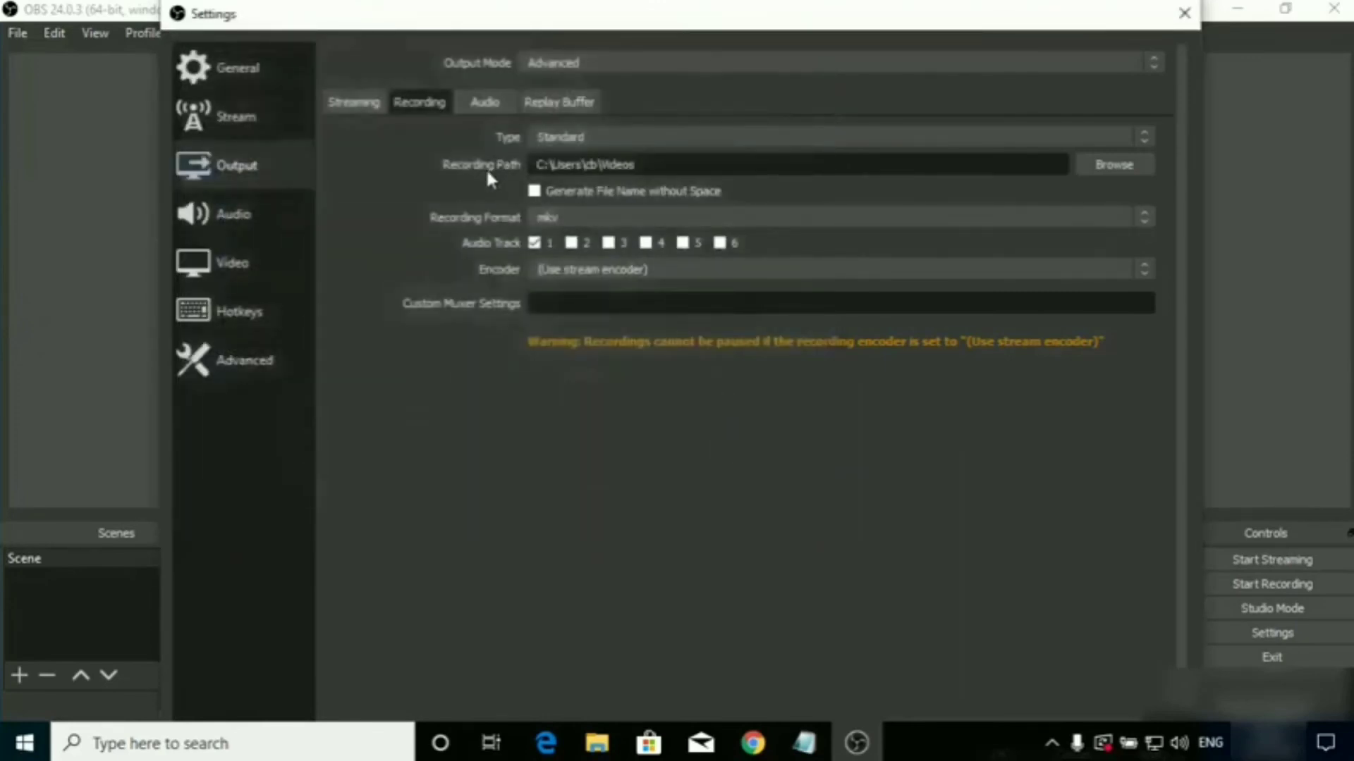
left_click(535, 191)
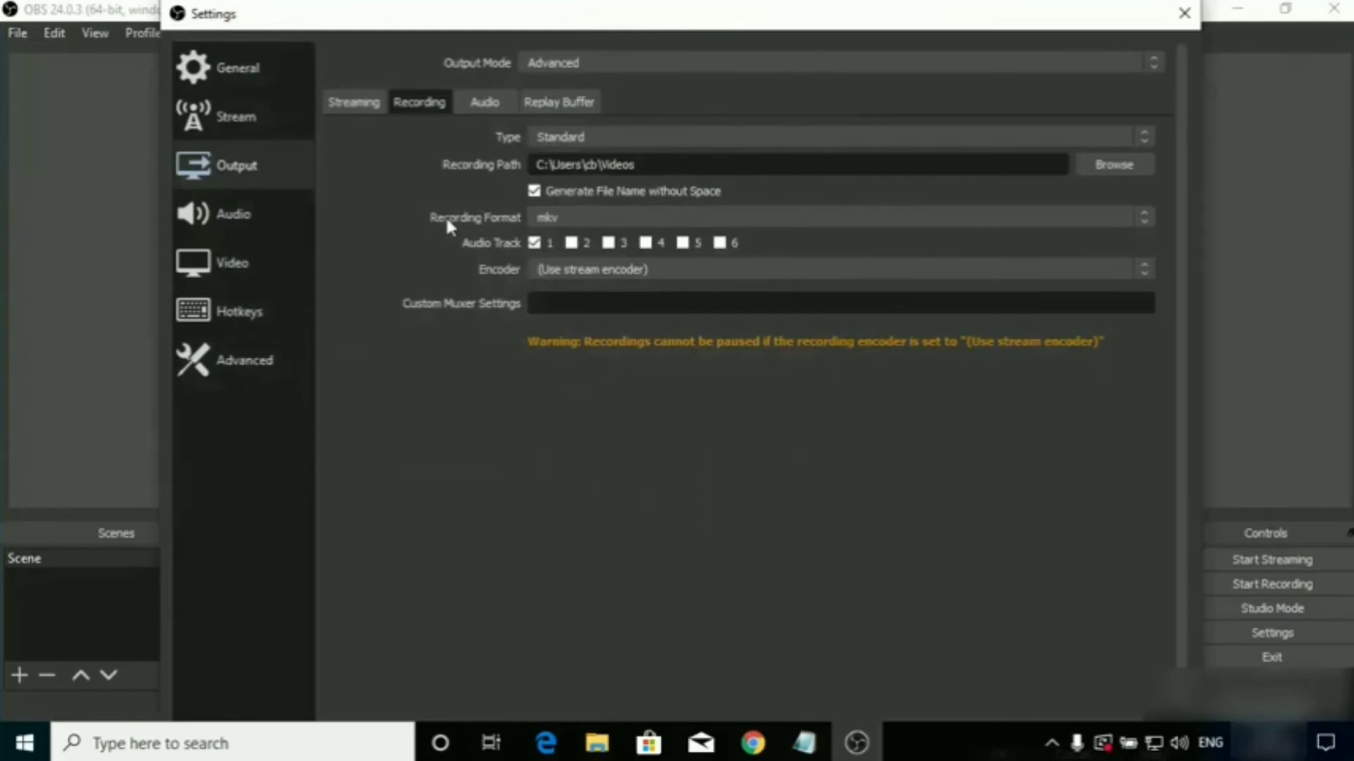
left_click(552, 223)
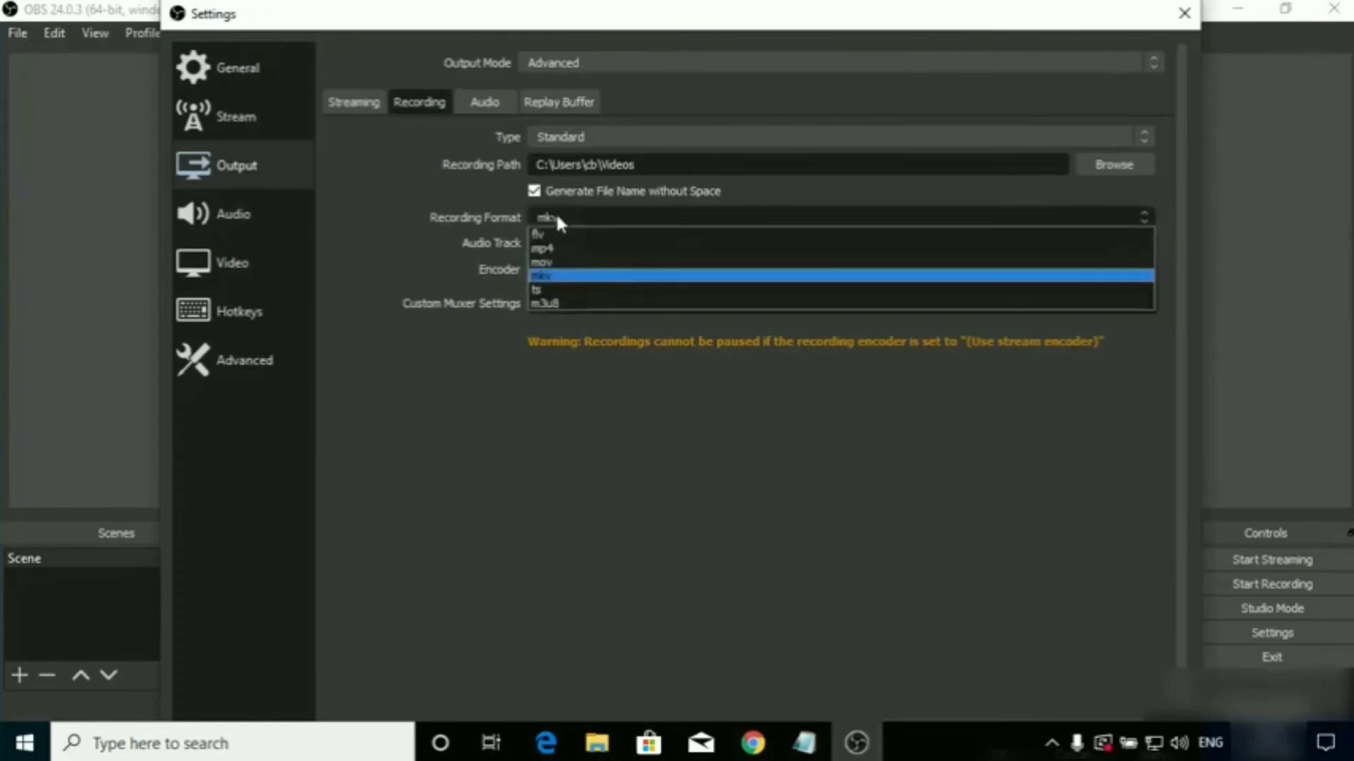
left_click(550, 247)
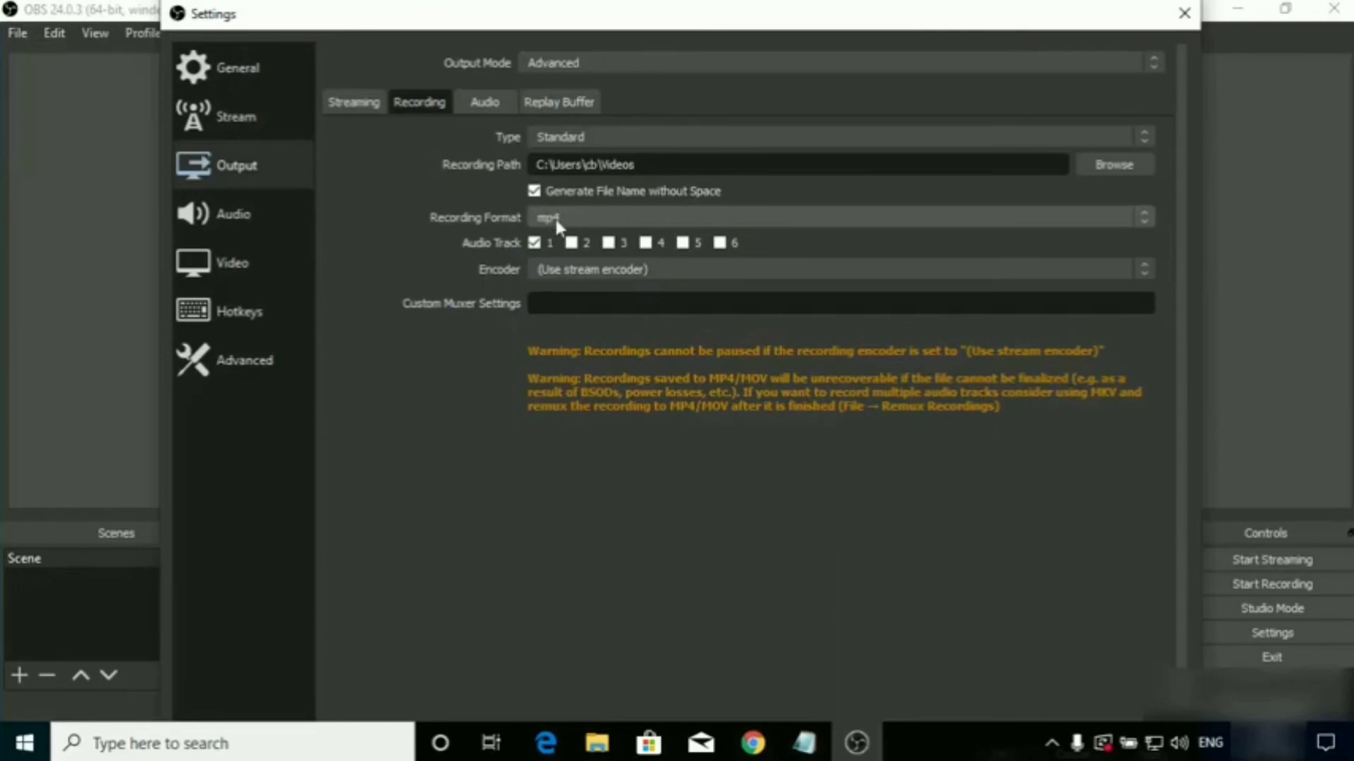
Set the recording encoder to x264 and move the settings window so its confirmation buttons are reachable.
left_click(577, 267)
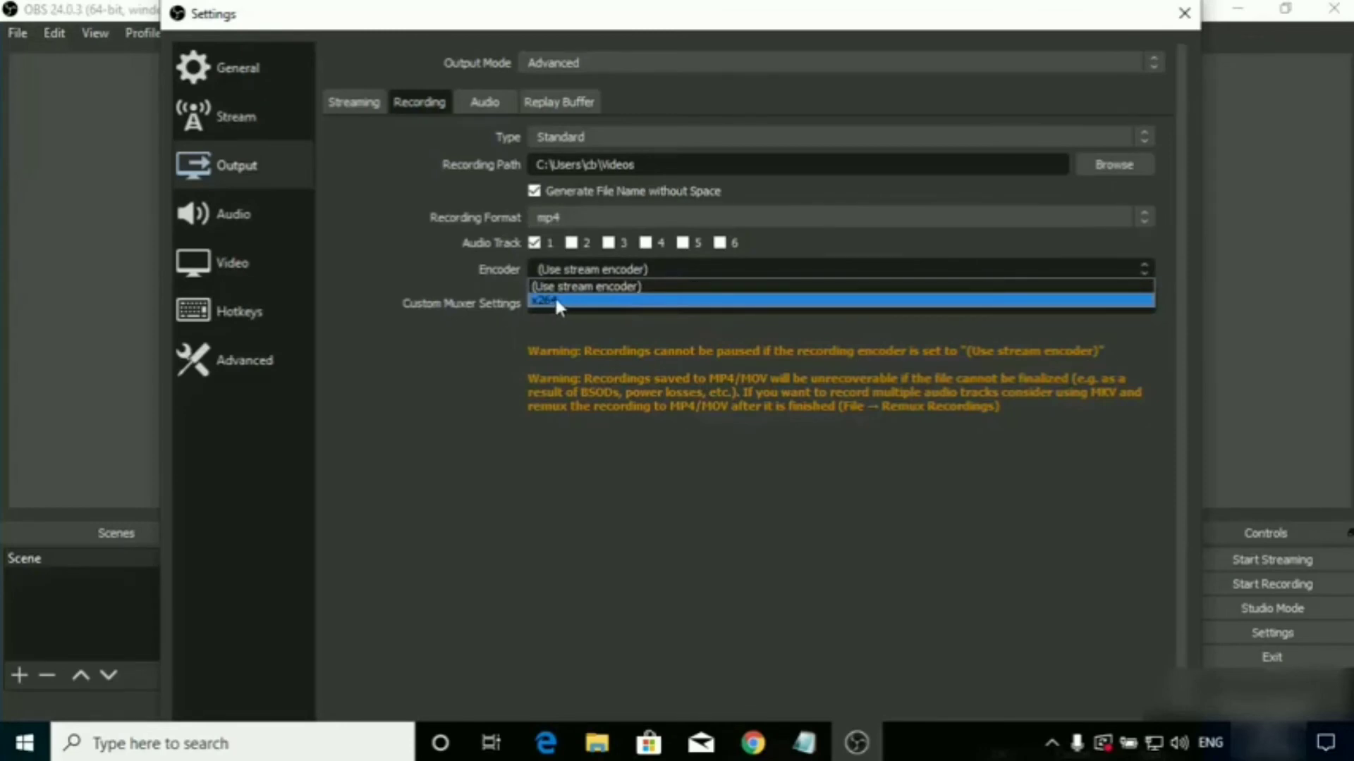
left_click(558, 299)
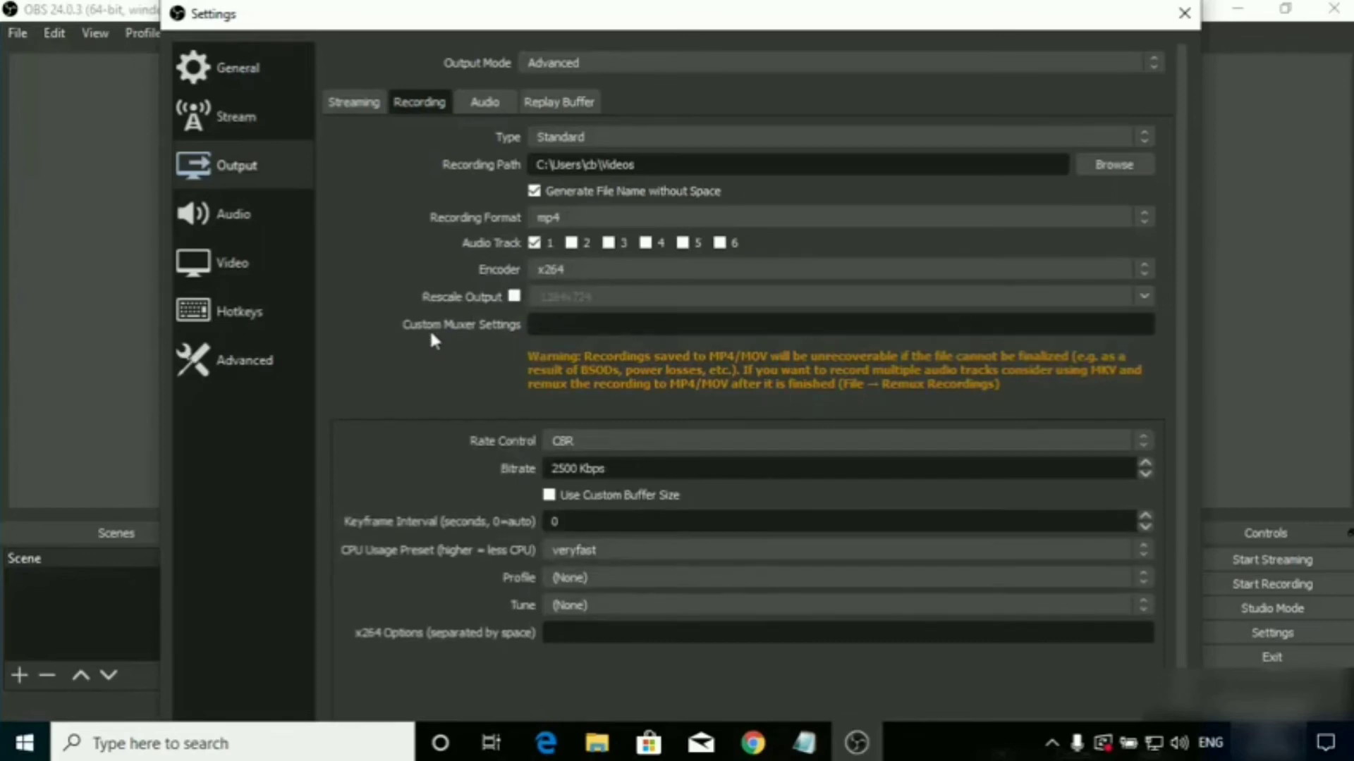
scroll(441, 353, "down", 1)
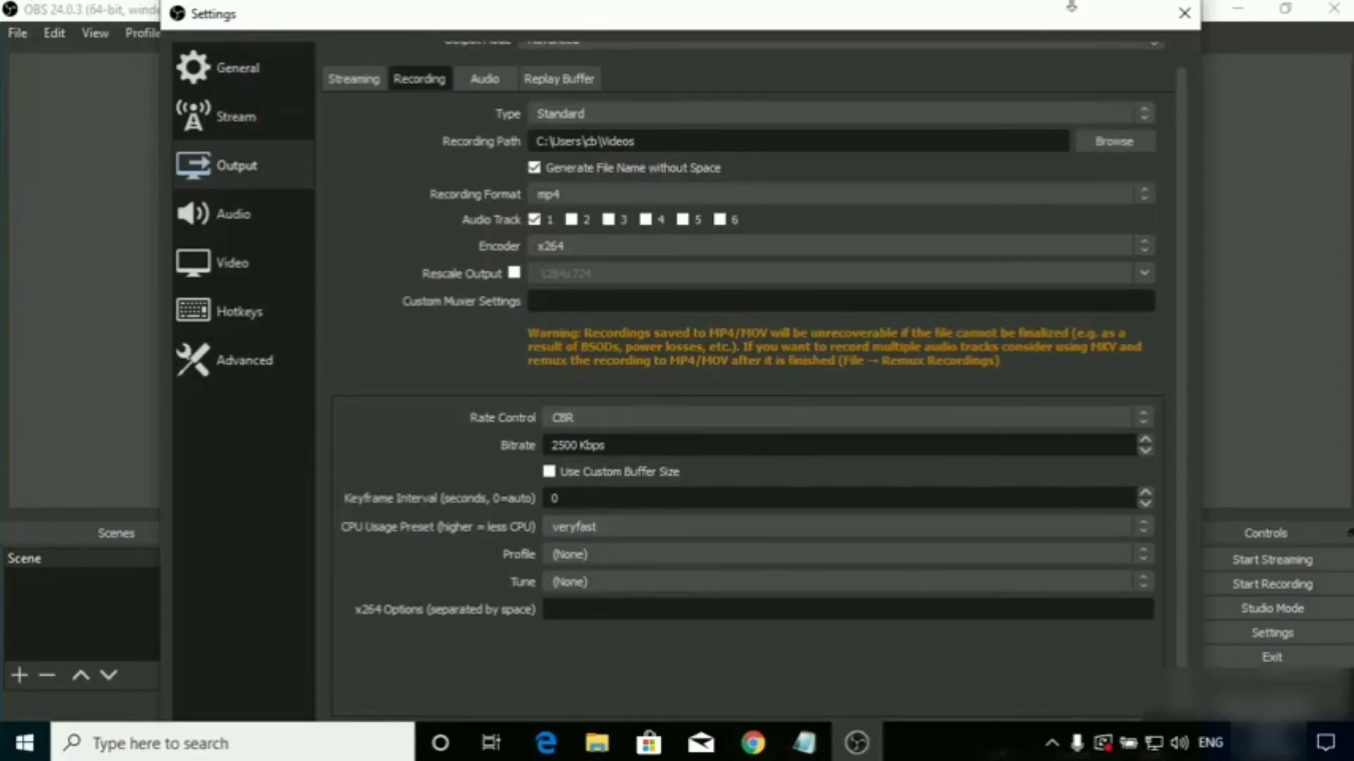
left_click_drag(1069, 7, 1076, 15)
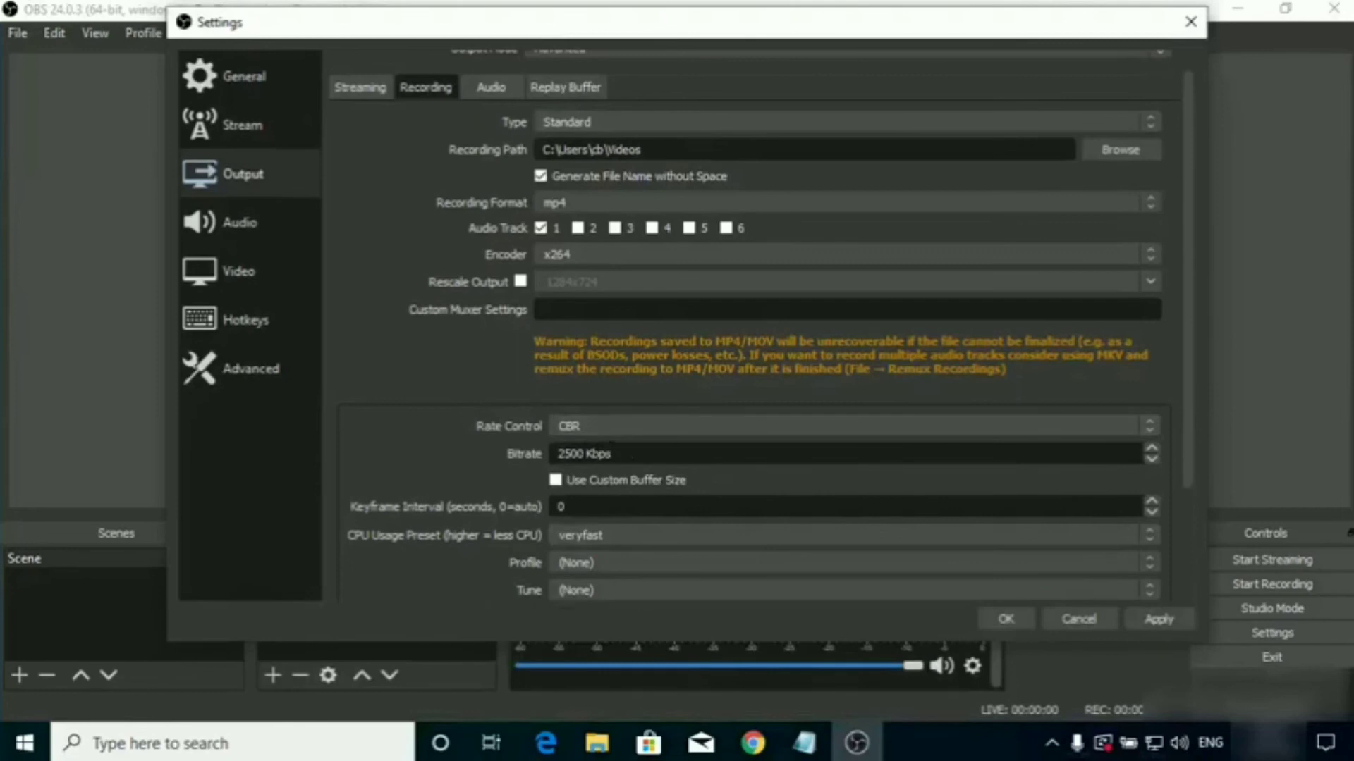
In the audio settings, keep the 44.1khz sample rate and set Mic/Auxiliary Audio to Microphone (High Definition Audio Device).
left_click(249, 224)
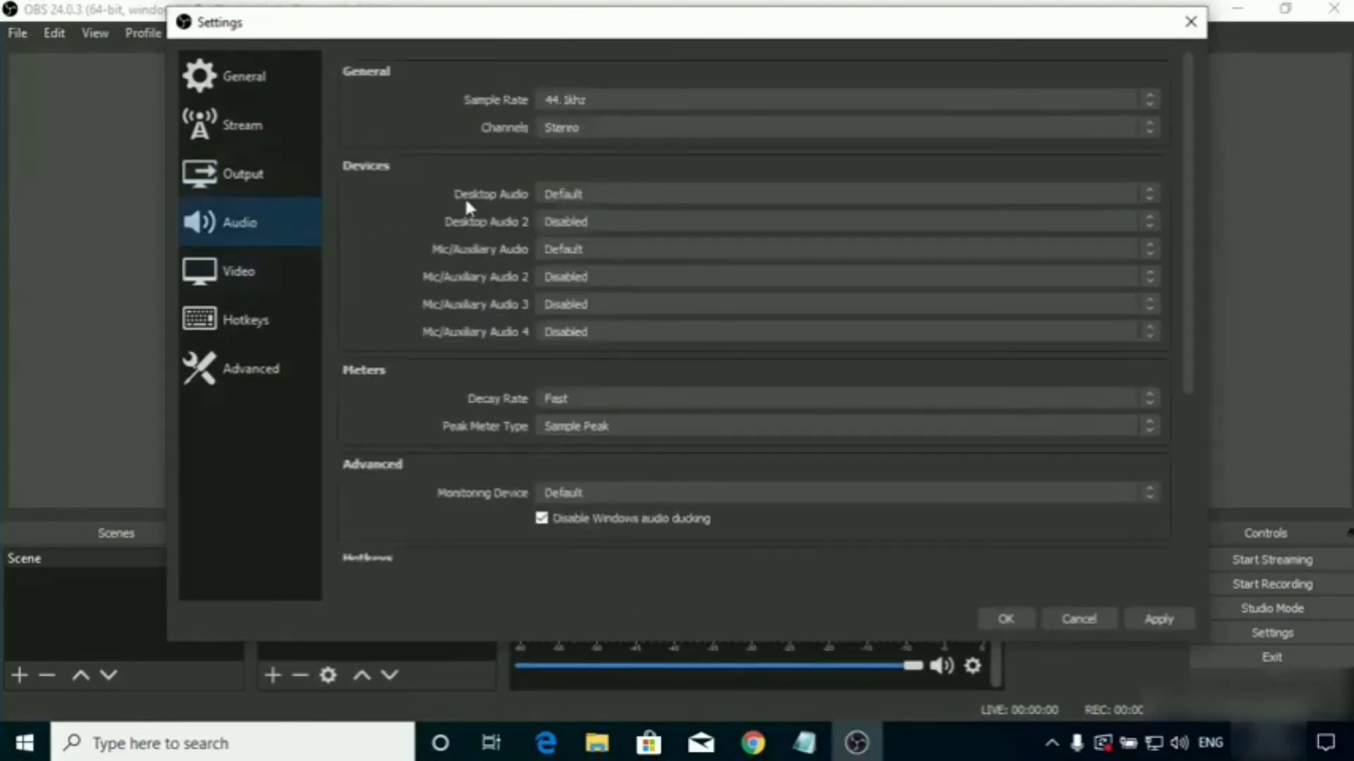
left_click(563, 94)
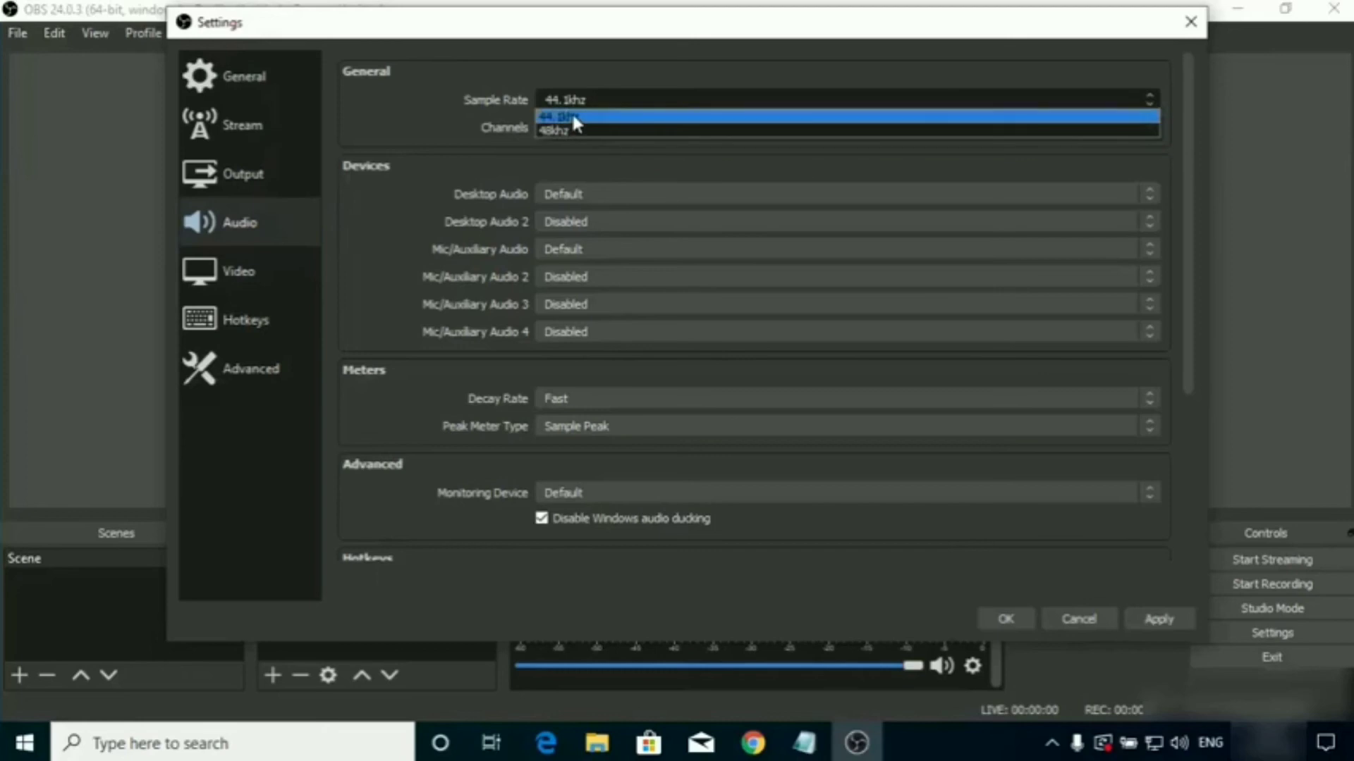
left_click(572, 117)
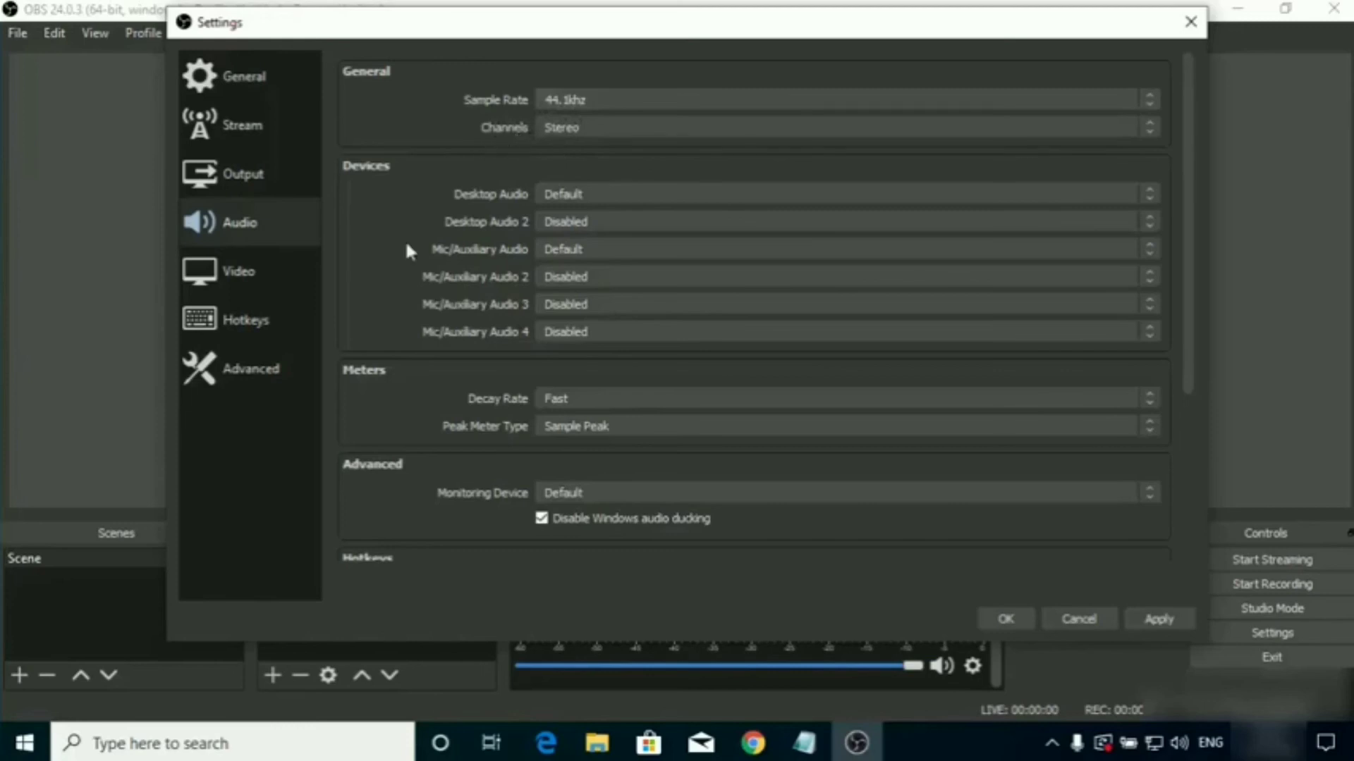
left_click(582, 251)
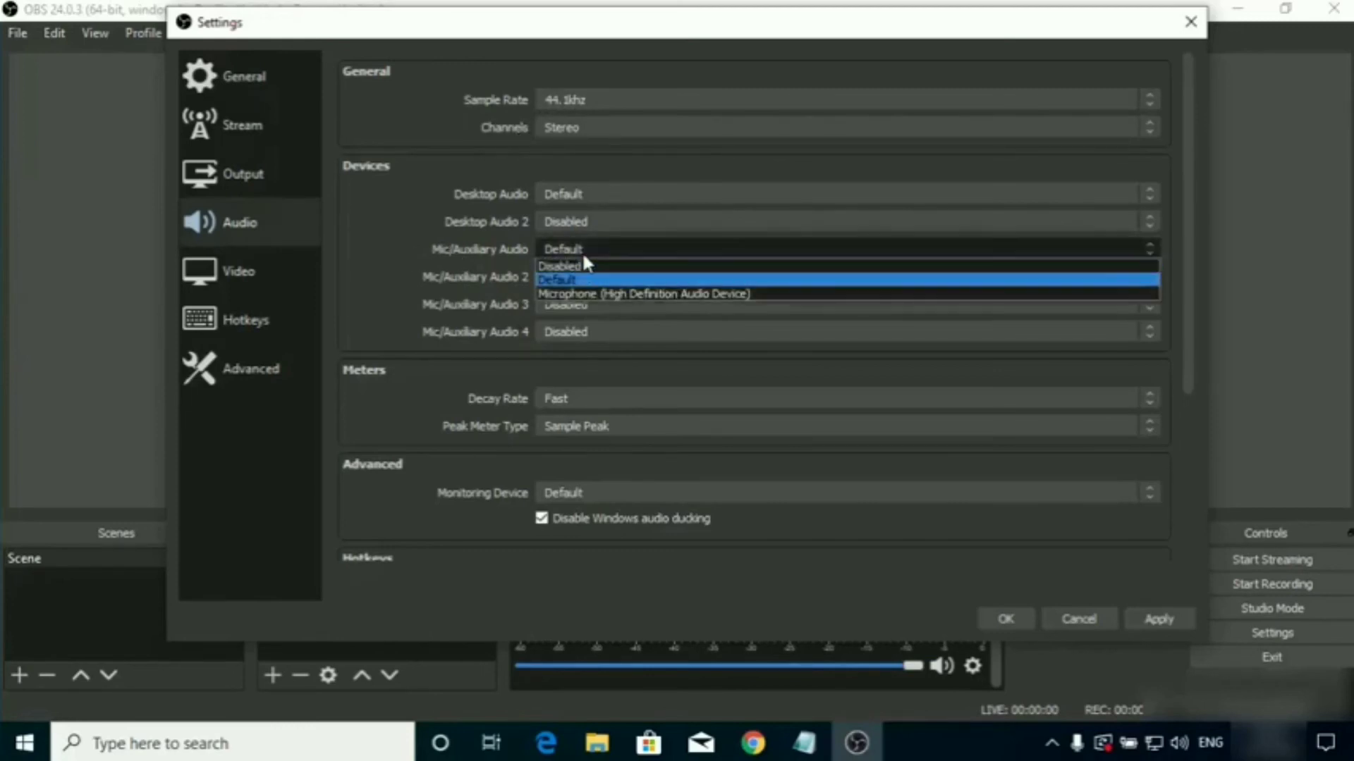
left_click(592, 292)
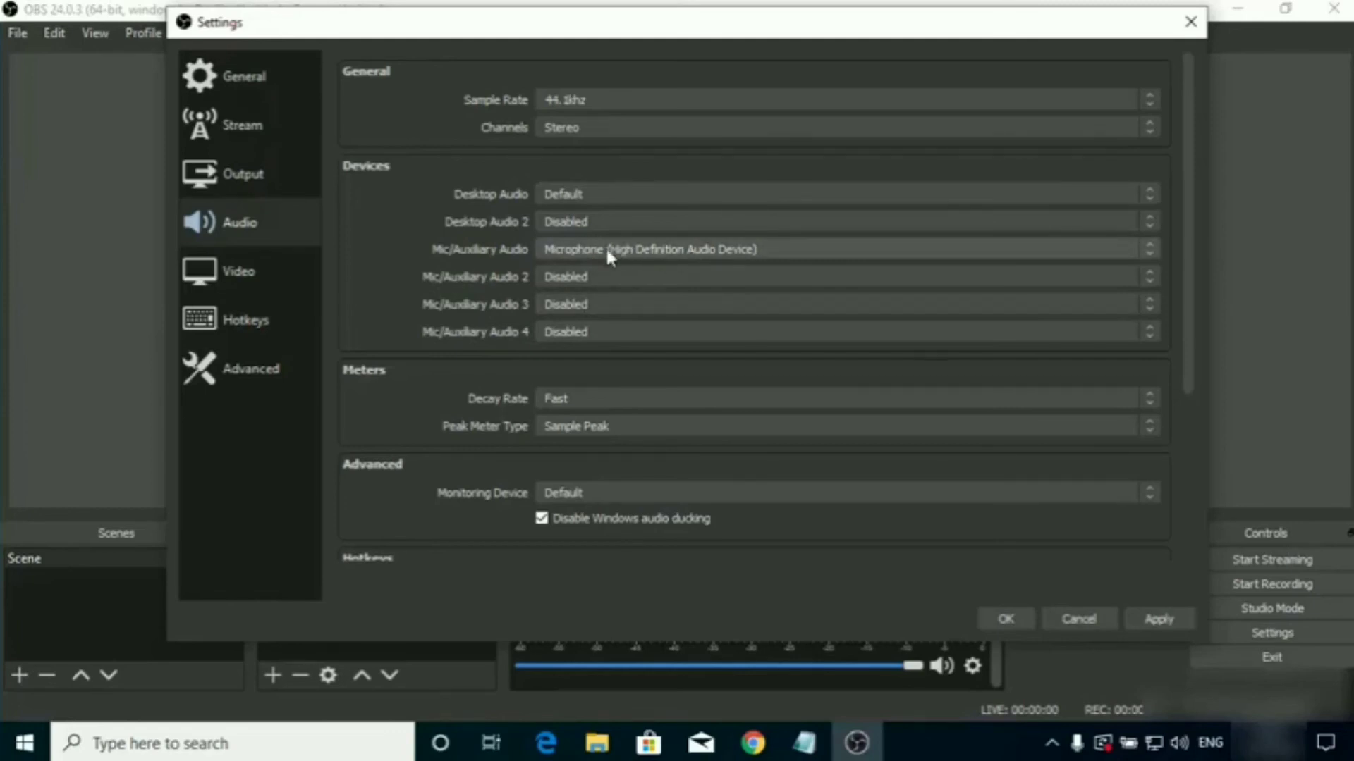
In the video settings, keep the 1284x724 base canvas resolution, then save all settings and close them.
left_click(238, 286)
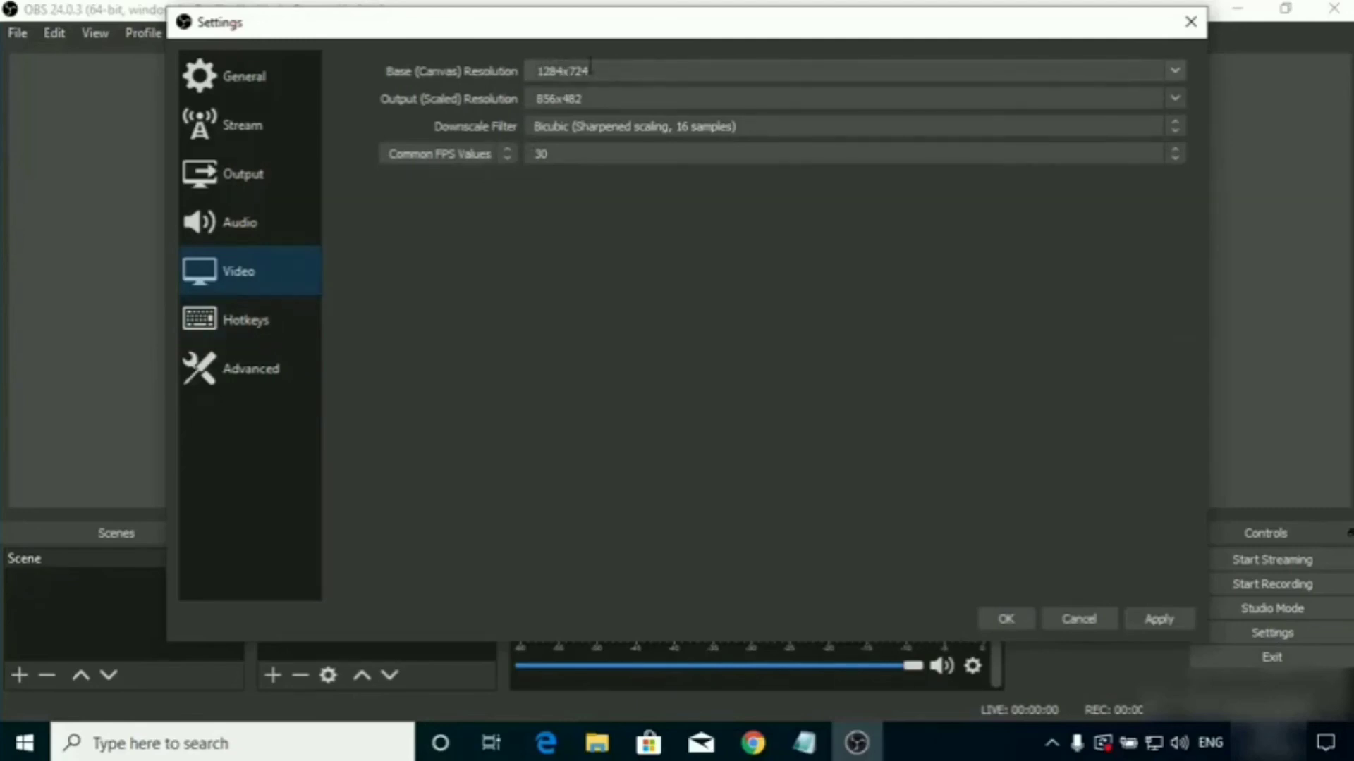
left_click(537, 71)
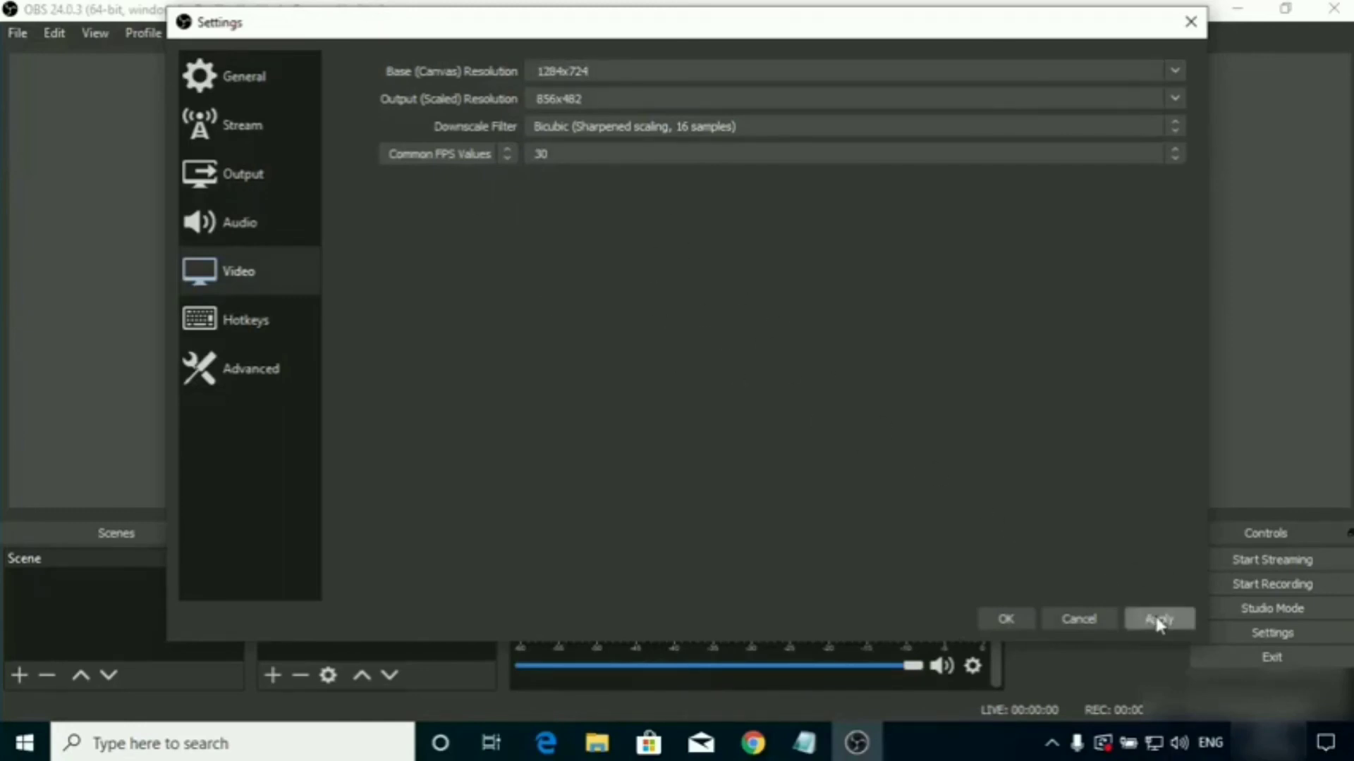
left_click(1008, 617)
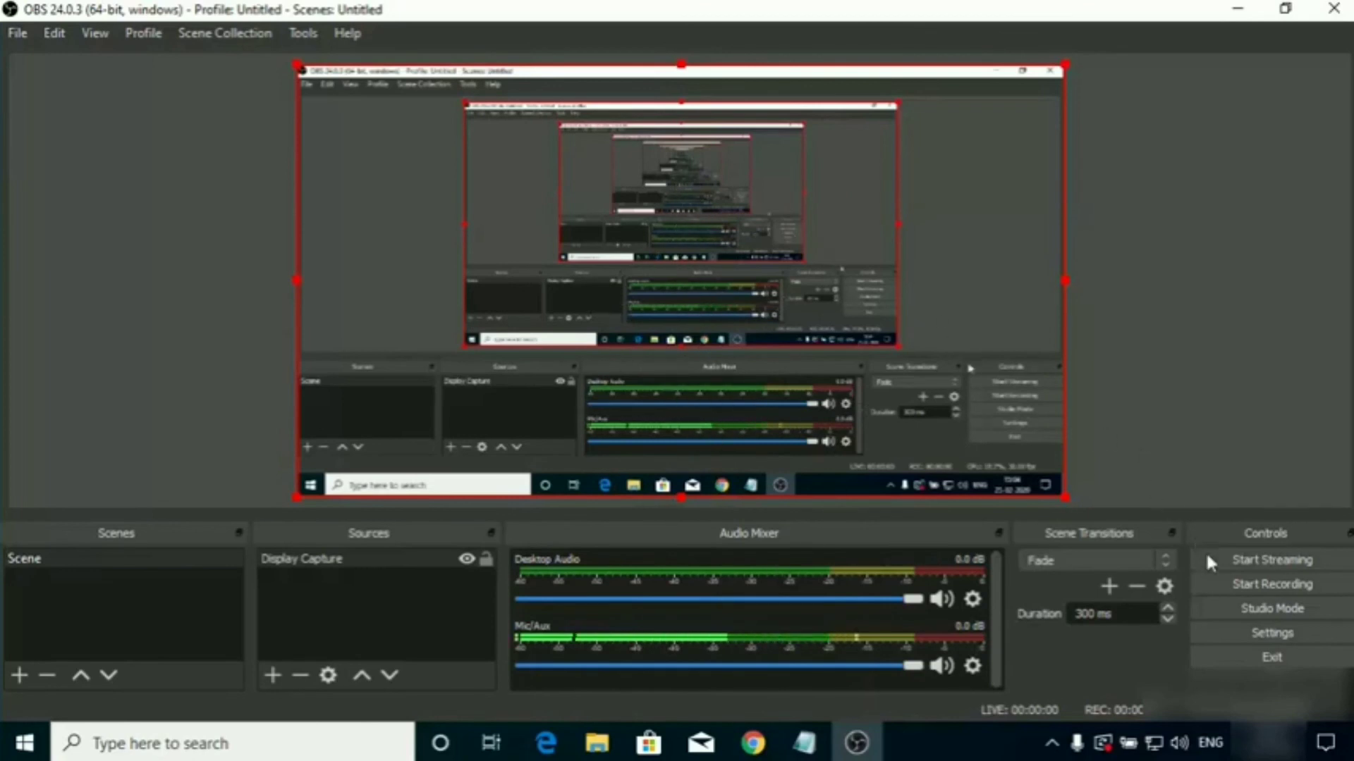
Start recording the screen and minimize the OBS window to reveal the desktop.
left_click(1231, 586)
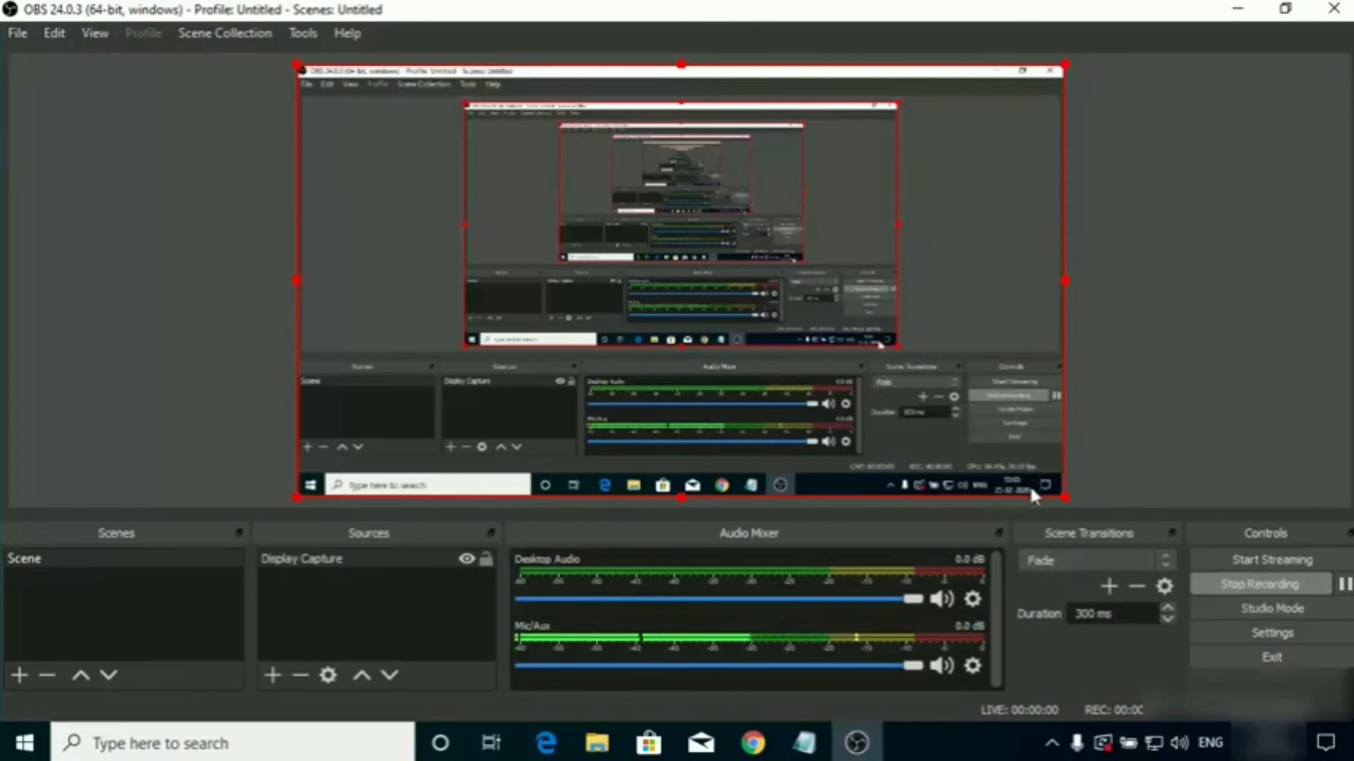
left_click(1237, 8)
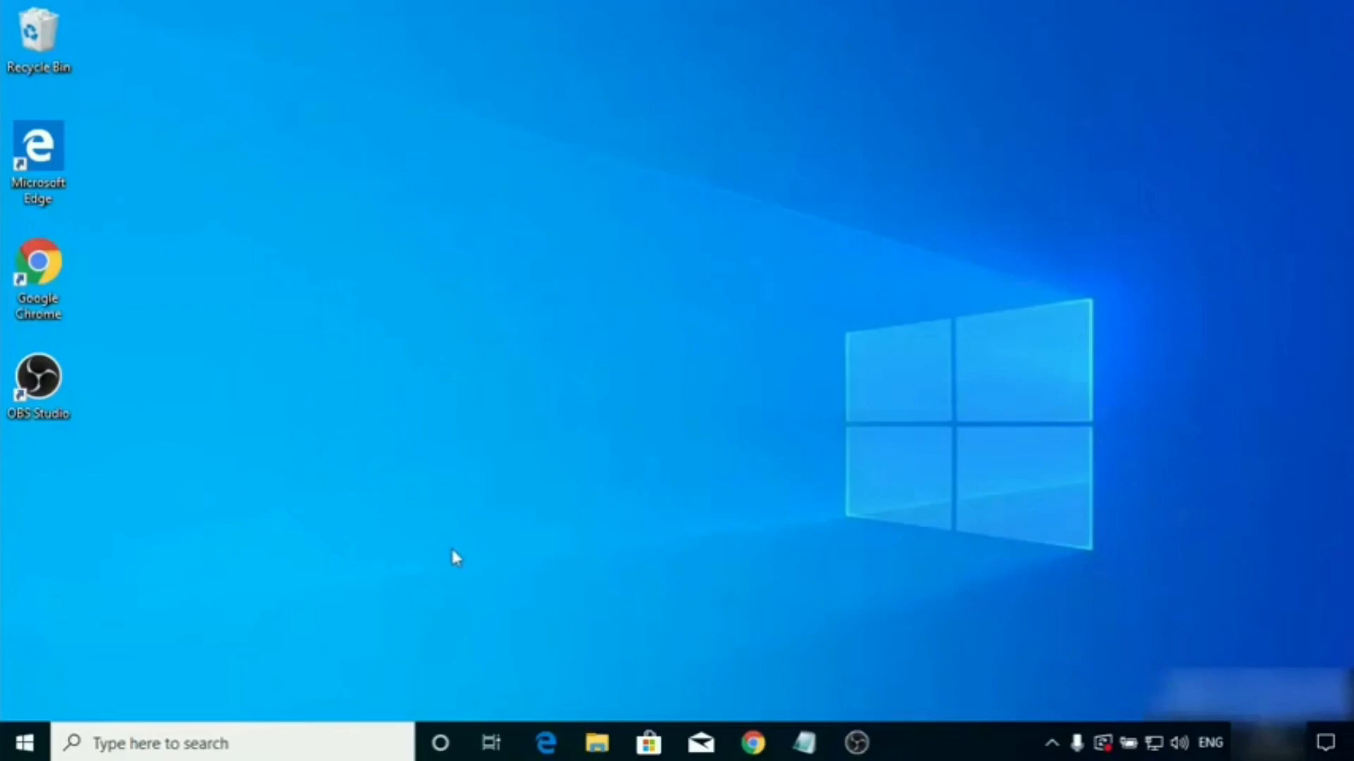
Switch to File Explorer, open the Videos folder and widen the Name column to fit the full file names.
left_click(592, 744)
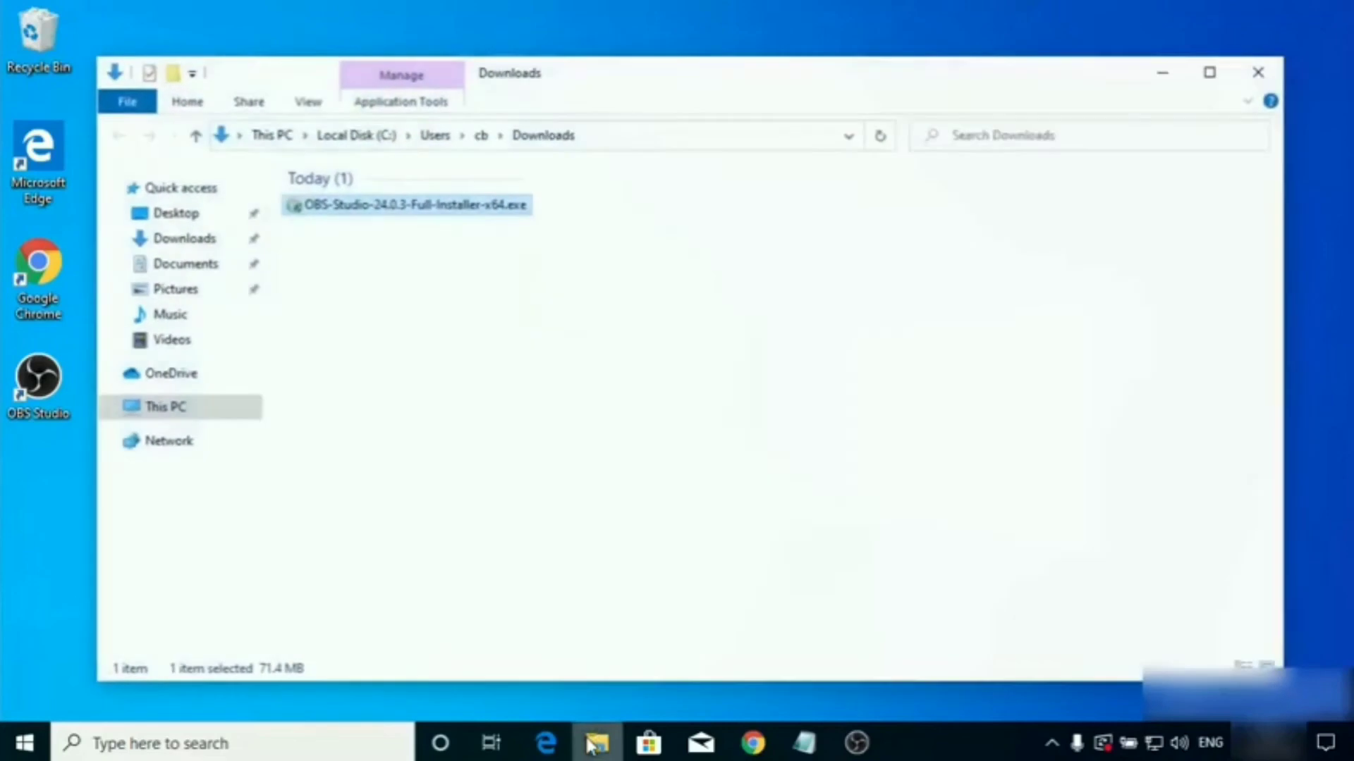
left_click(201, 345)
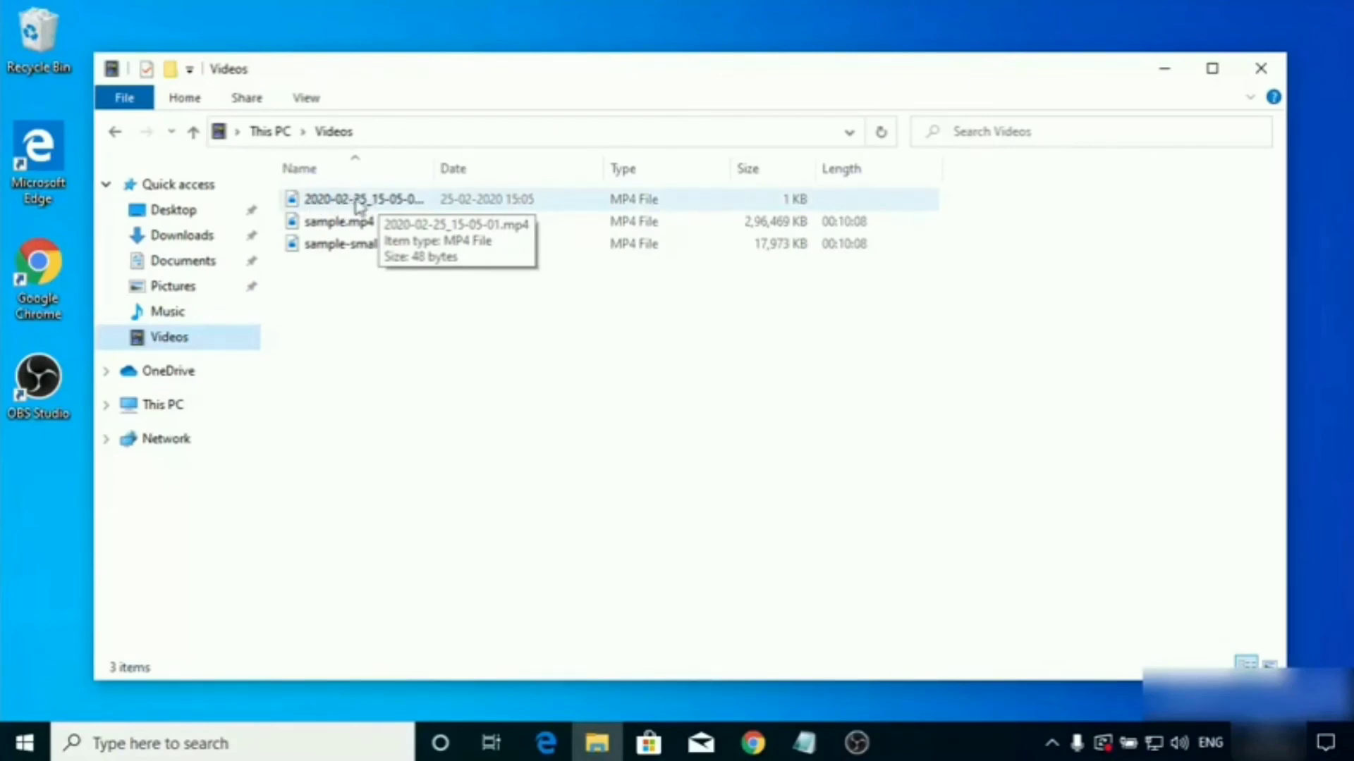
double_click(433, 173)
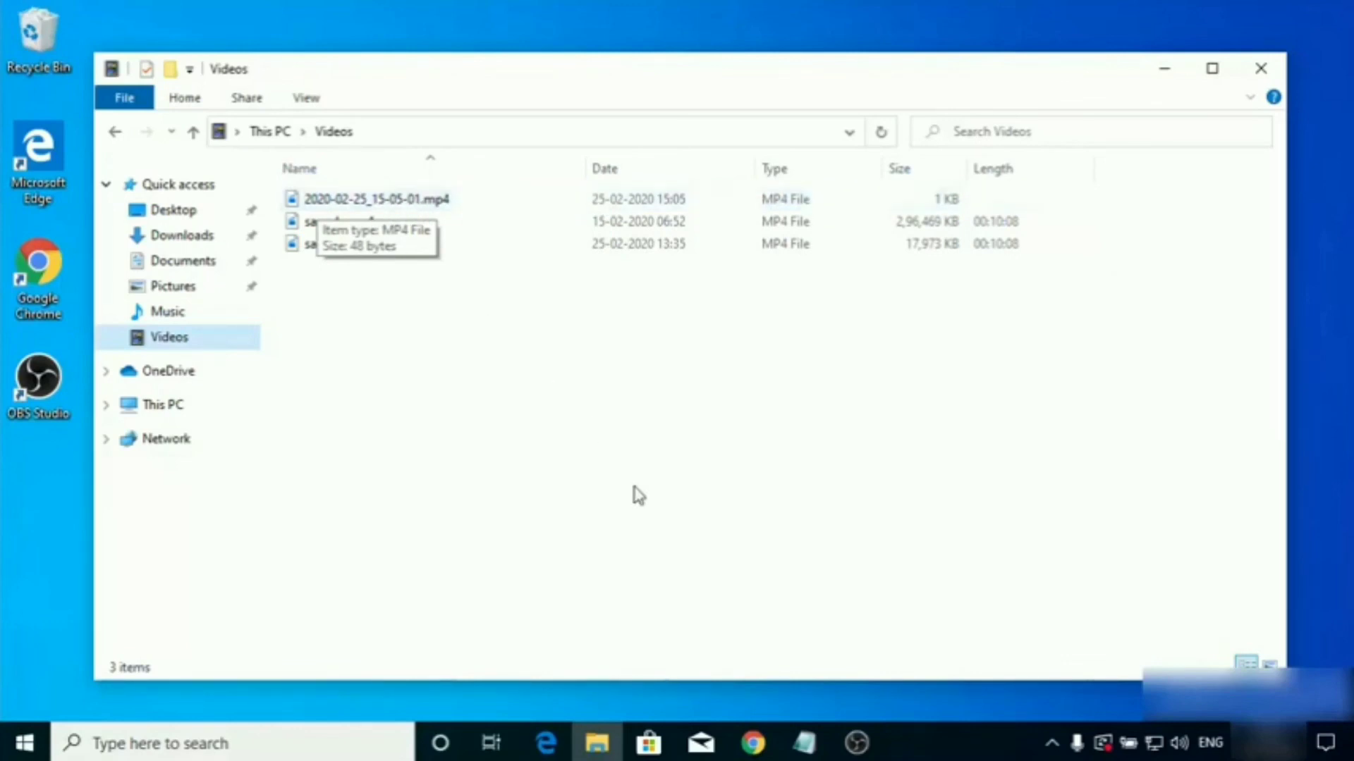
Switch back to OBS Studio and stop the running screen recording.
left_click(852, 740)
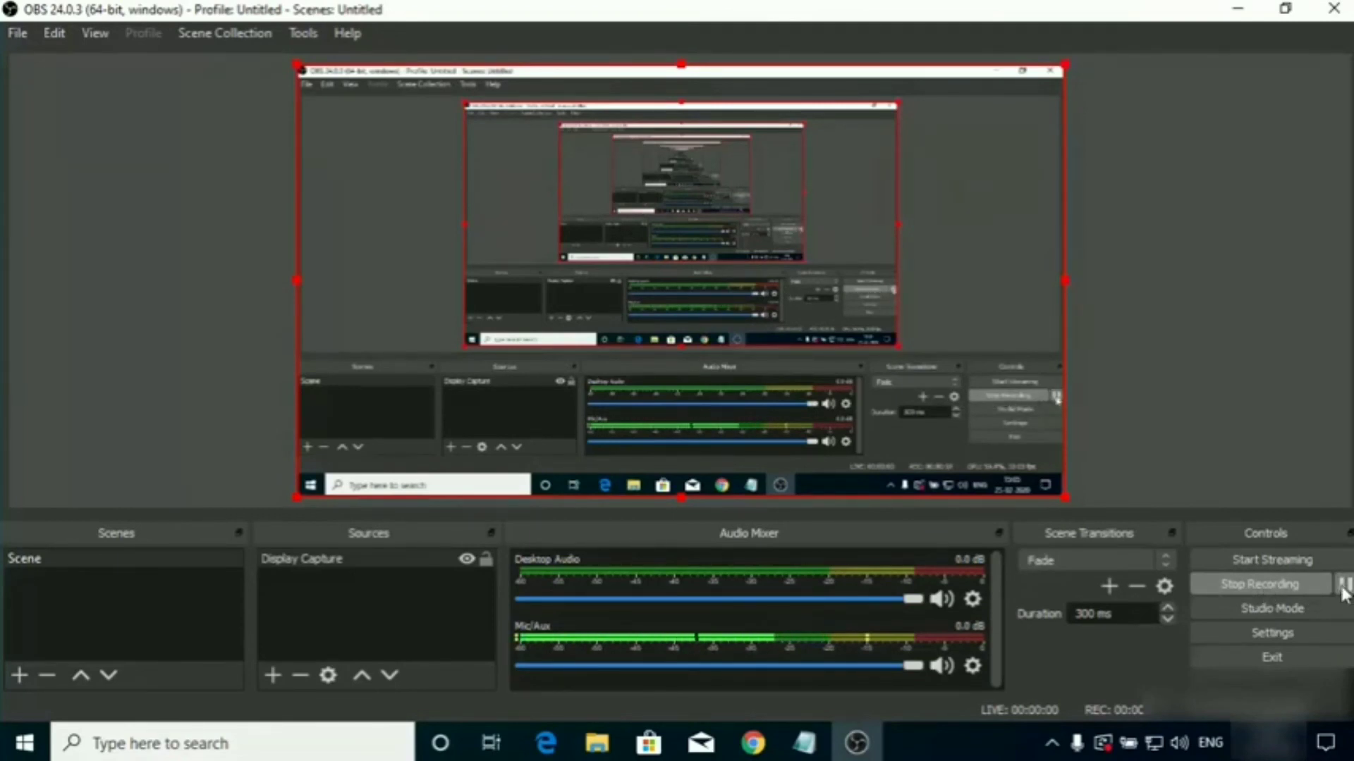
left_click(1259, 584)
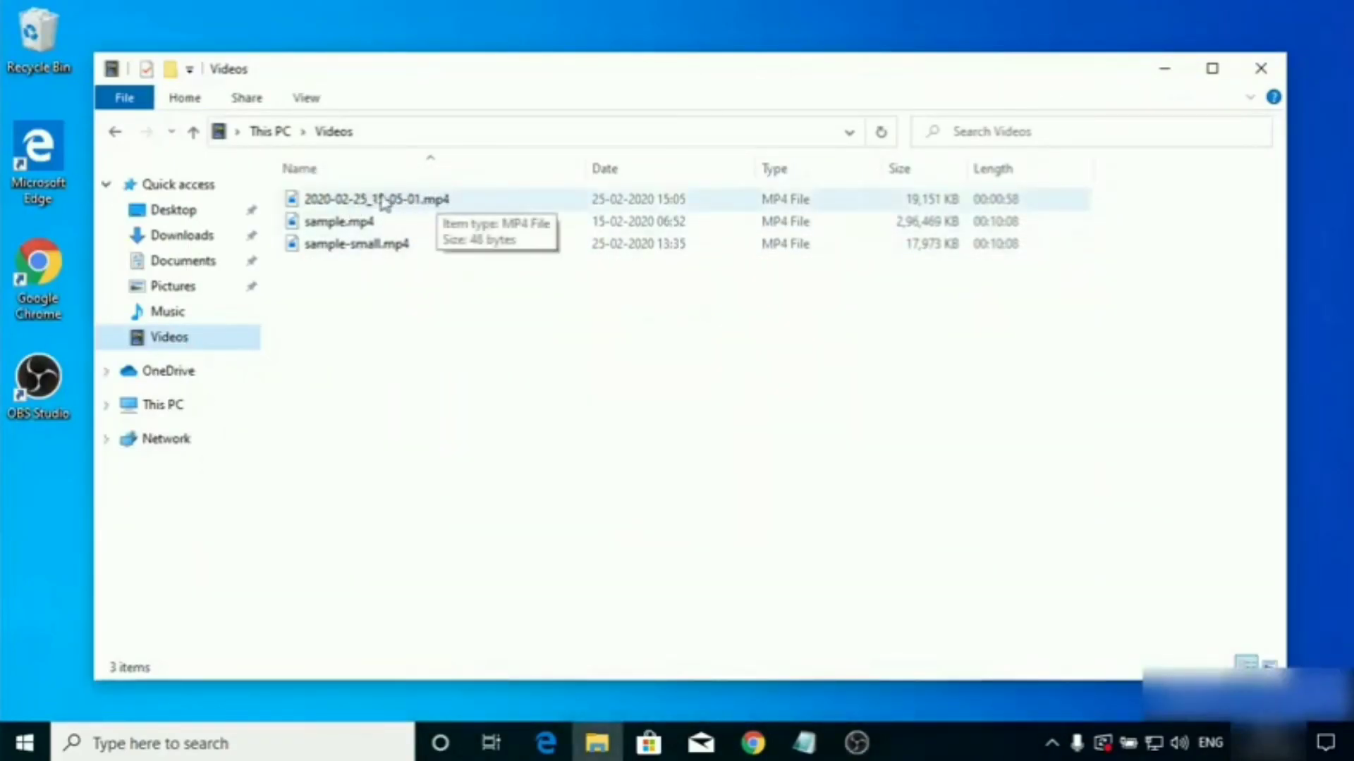
Play the recorded file 2020-02-25_15-05-01.mp4 from the Videos folder, then close the player and minimize File Explorer.
left_click(372, 204)
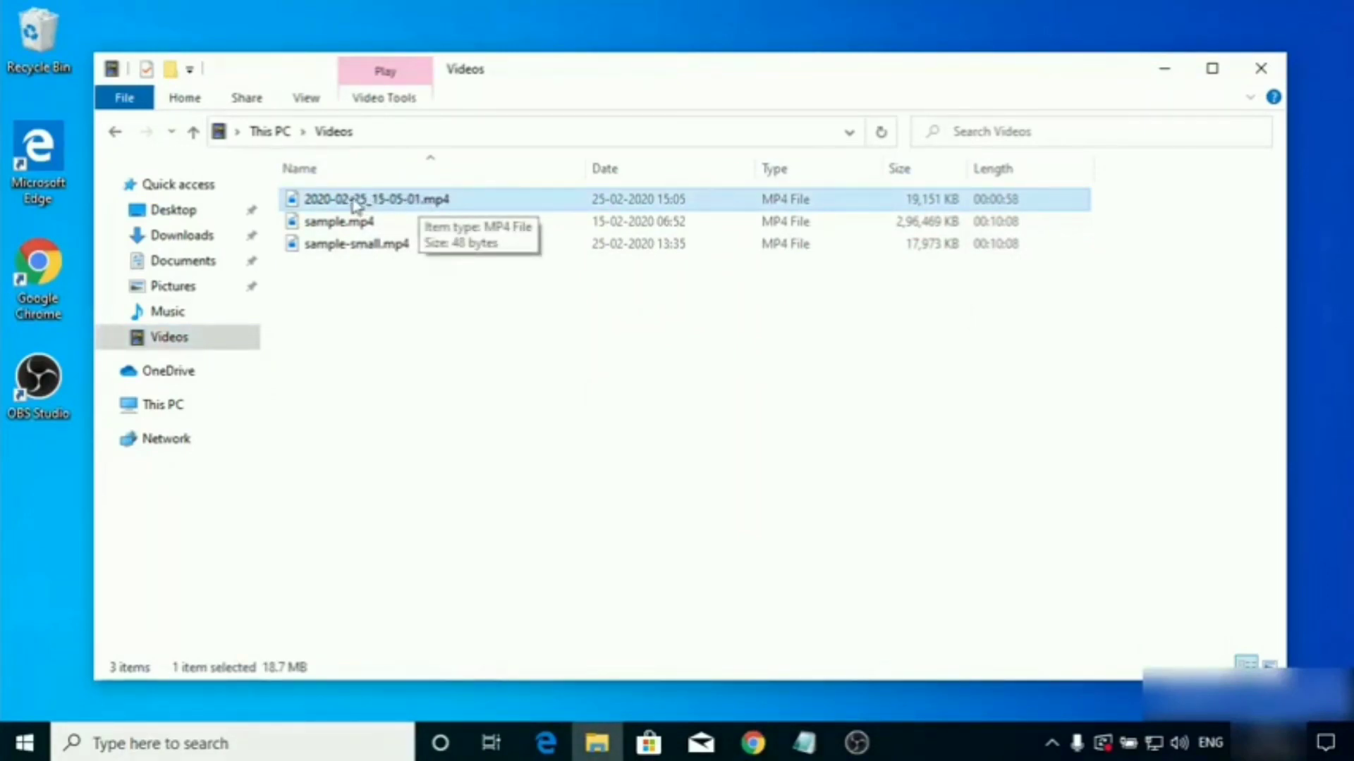
double_click(392, 201)
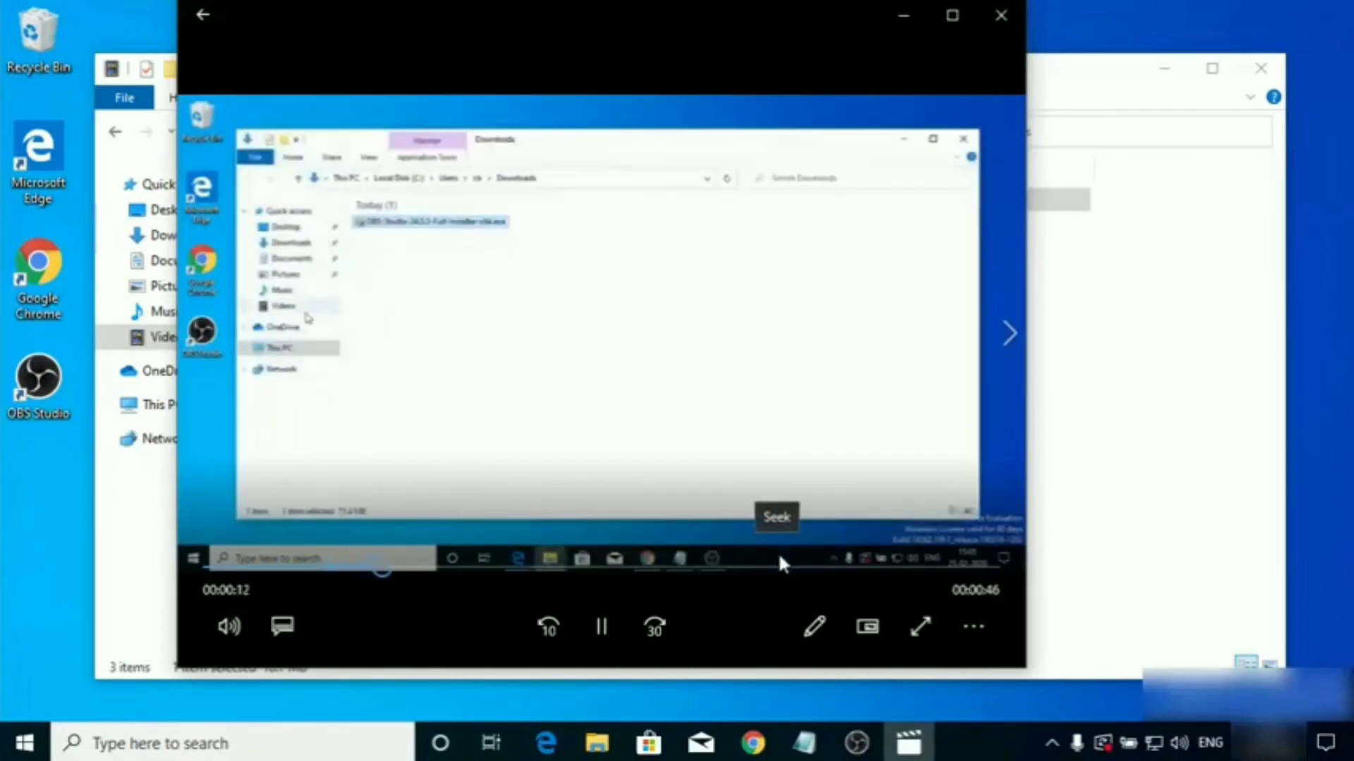
left_click(1005, 22)
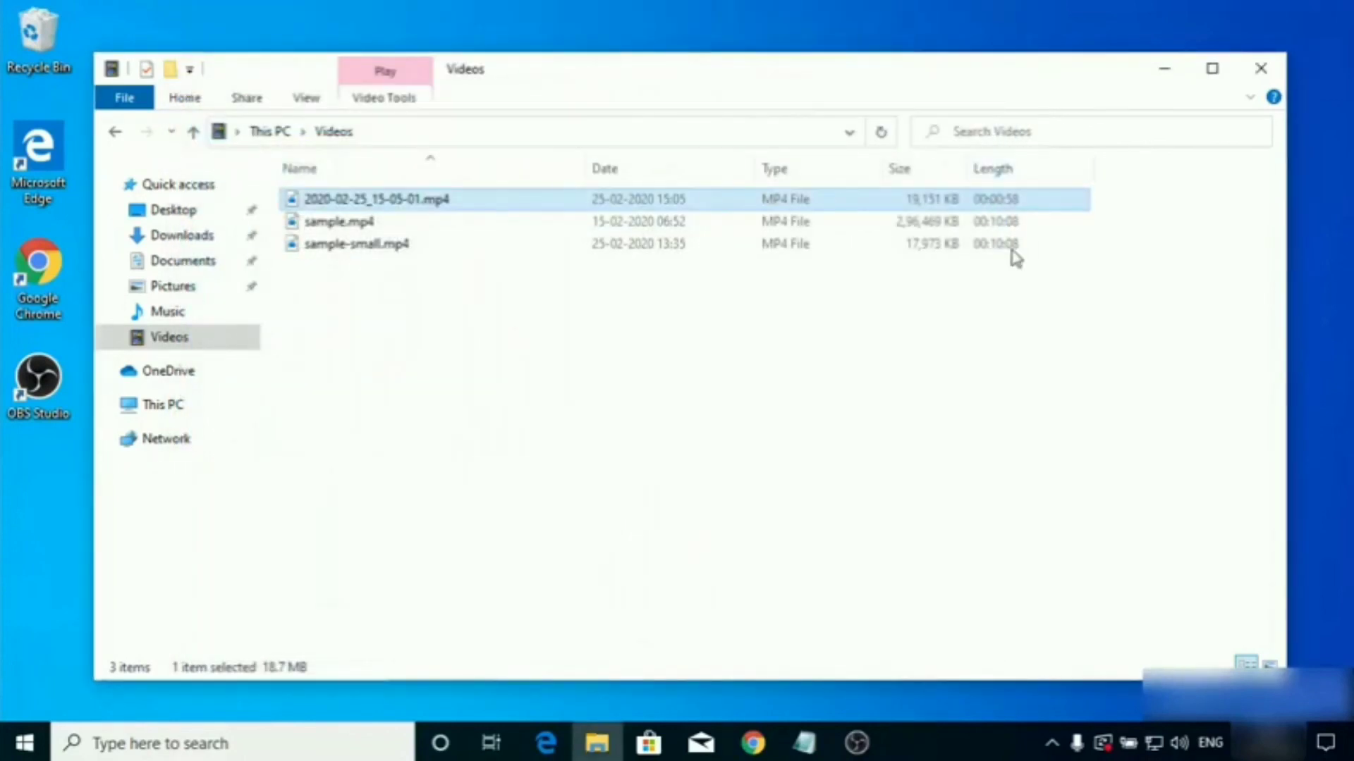
left_click(1165, 71)
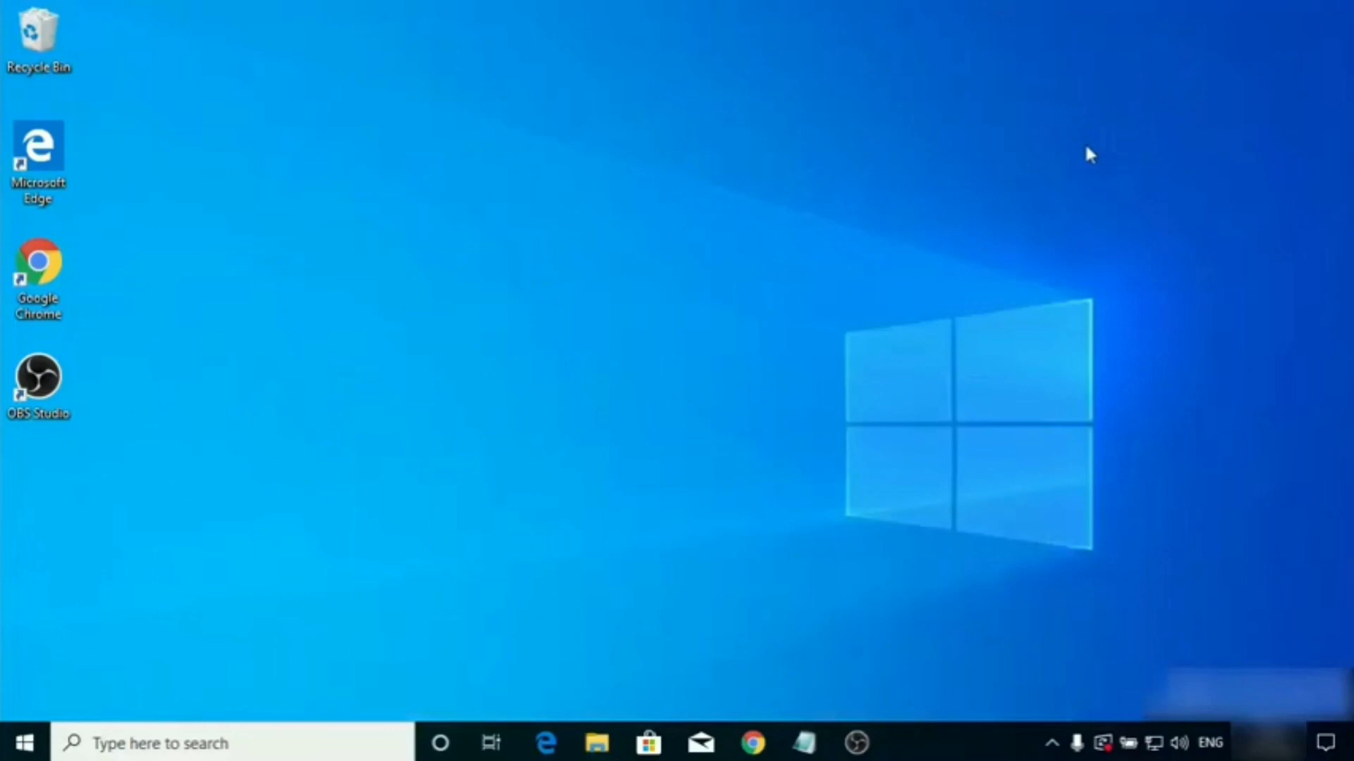